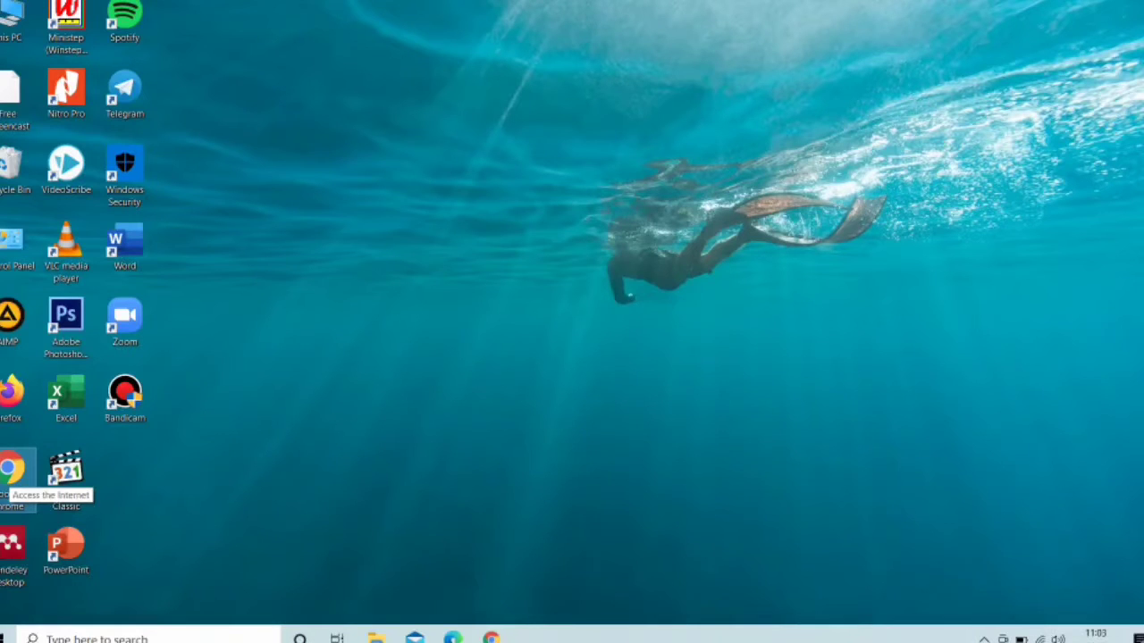
Open Google Chrome, search Google for "google classroom" and open the Google Classroom site from the results
{"action": "double_click", "coordinate": [11, 472]}
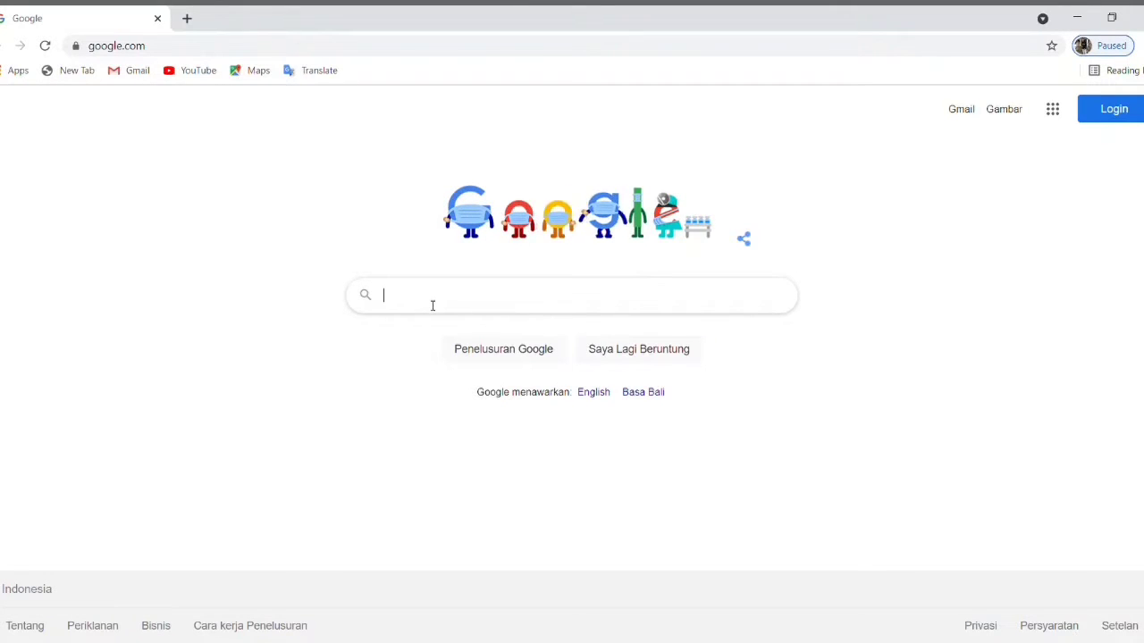
{"action": "type", "text": "g"}
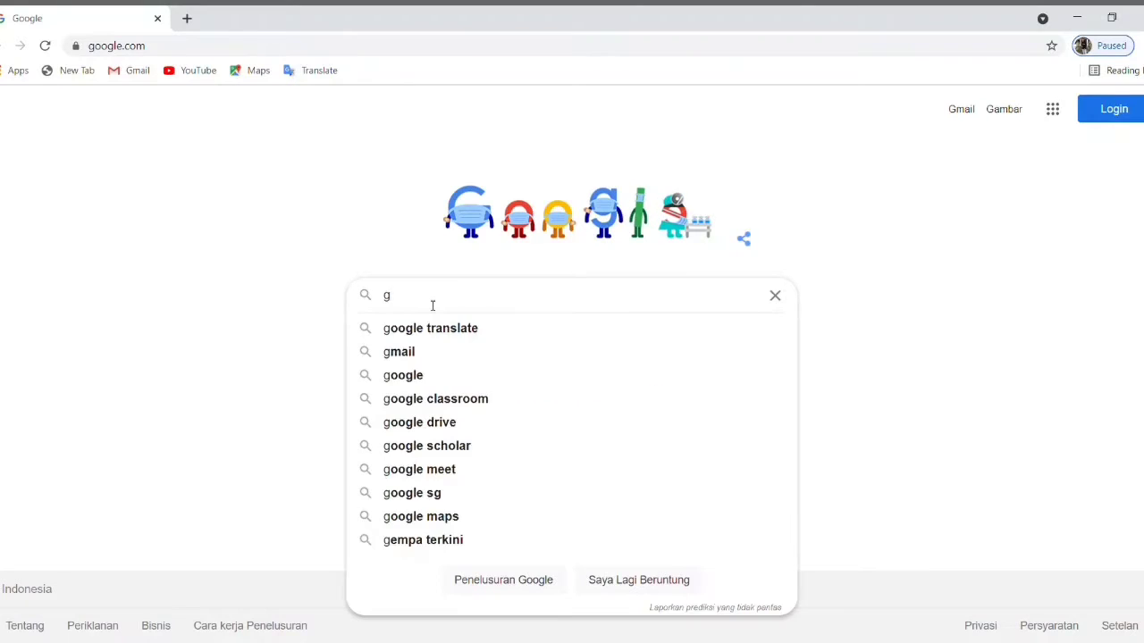
{"action": "type", "text": "oogle "}
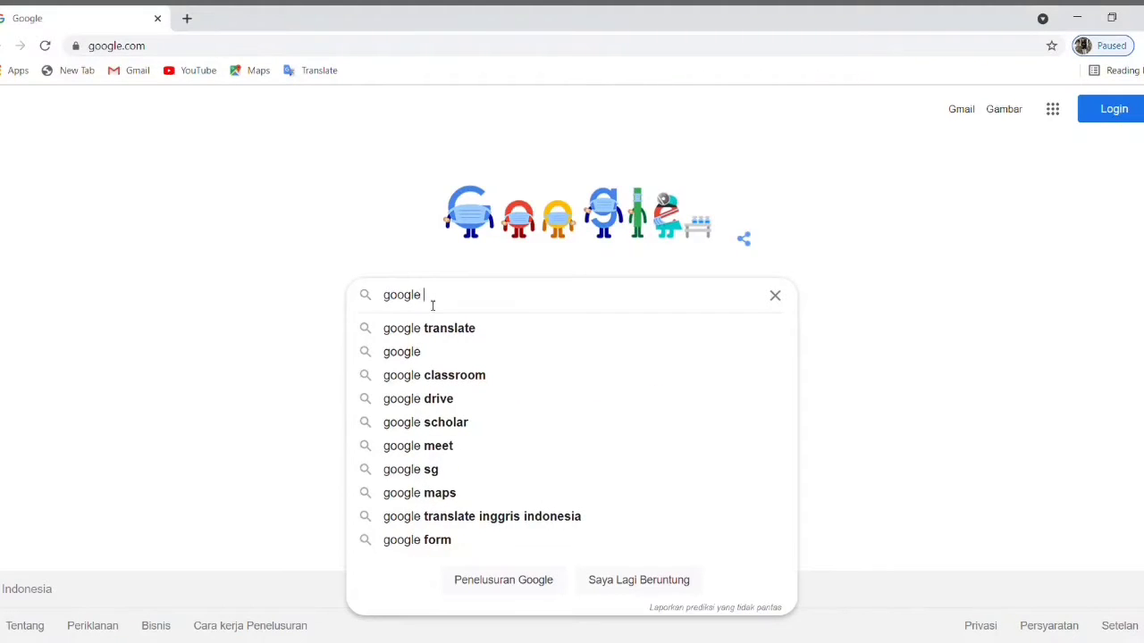
{"action": "type", "text": "classroom"}
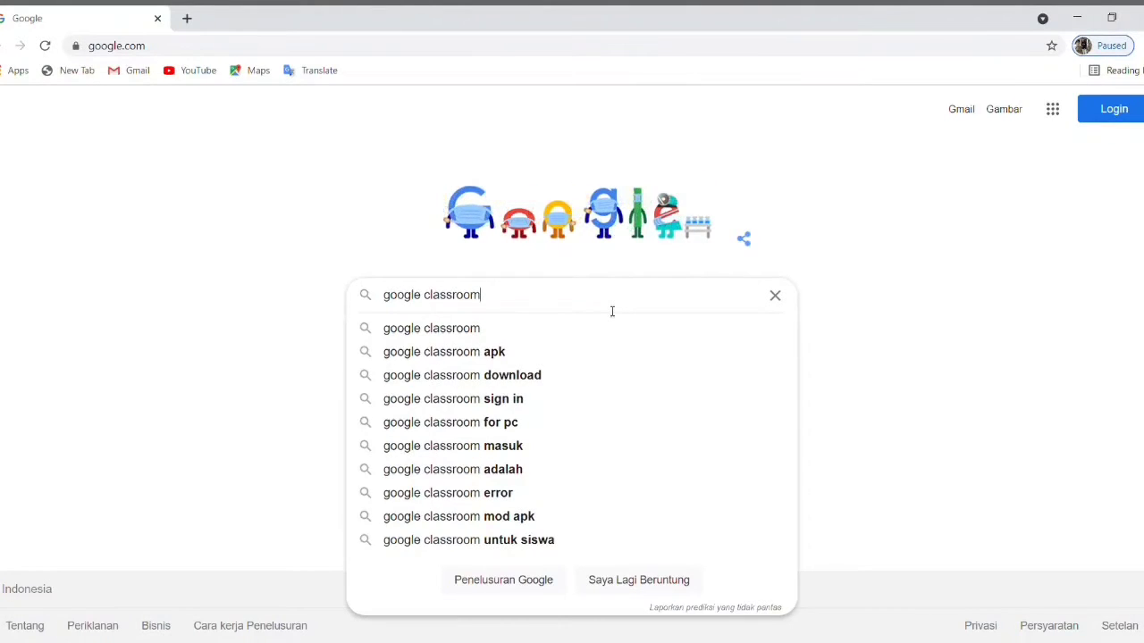
{"action": "key", "text": "Return"}
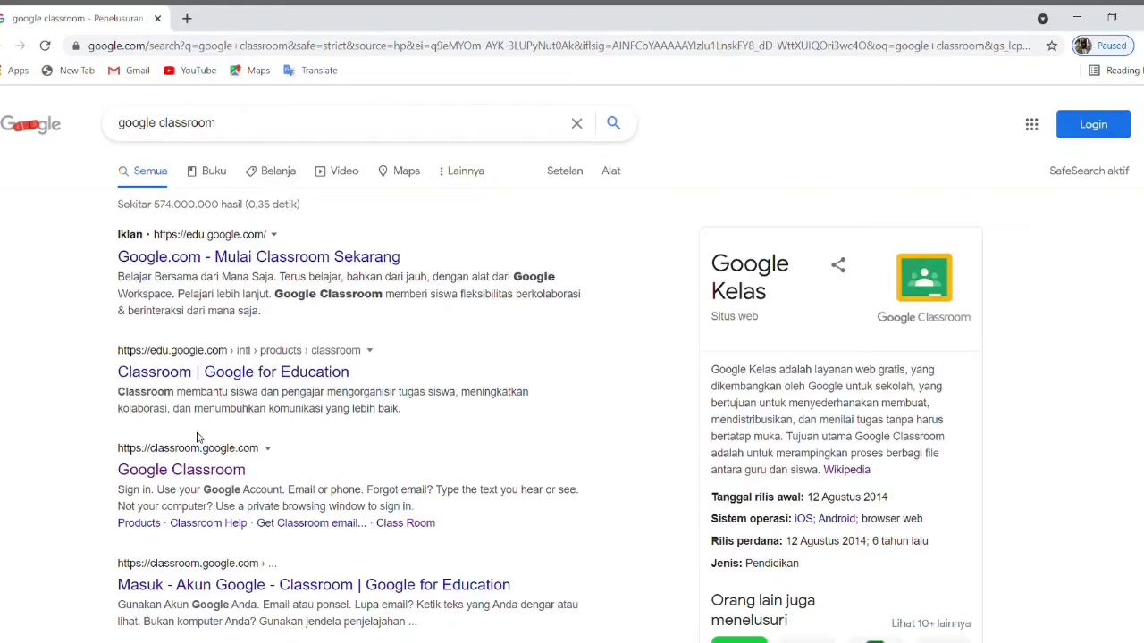
{"action": "left_click", "coordinate": [157, 473]}
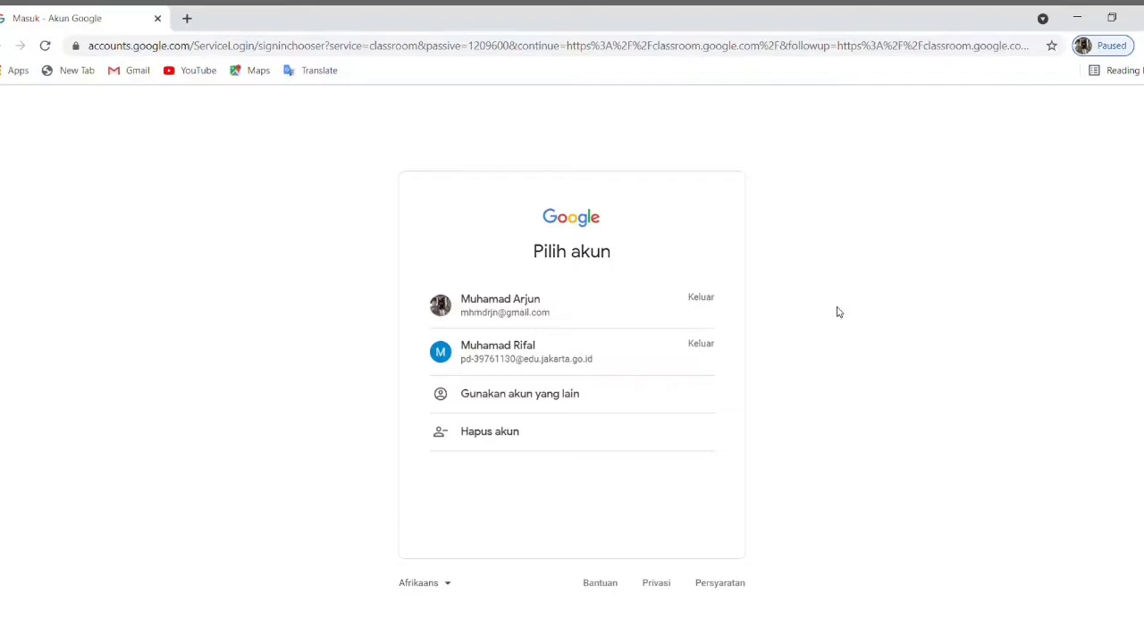
Sign in to Google Classroom with the personal Gmail account by entering the account password
{"action": "left_click", "coordinate": [592, 308]}
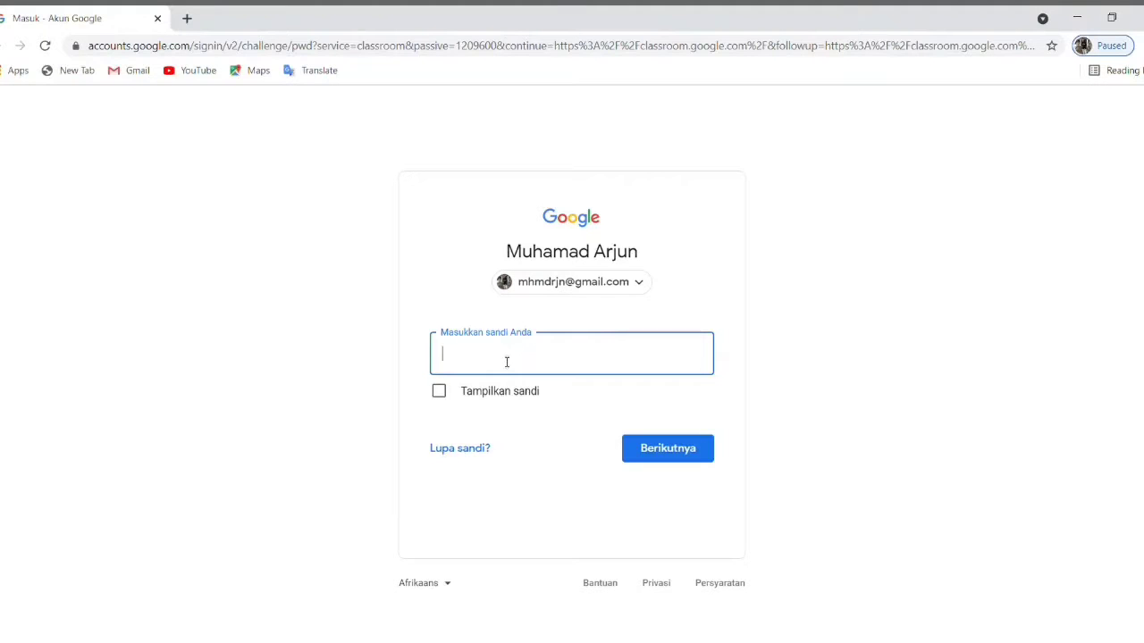
{"action": "type", "text": "•••••••••••"}
{"action": "left_click", "coordinate": [692, 457]}
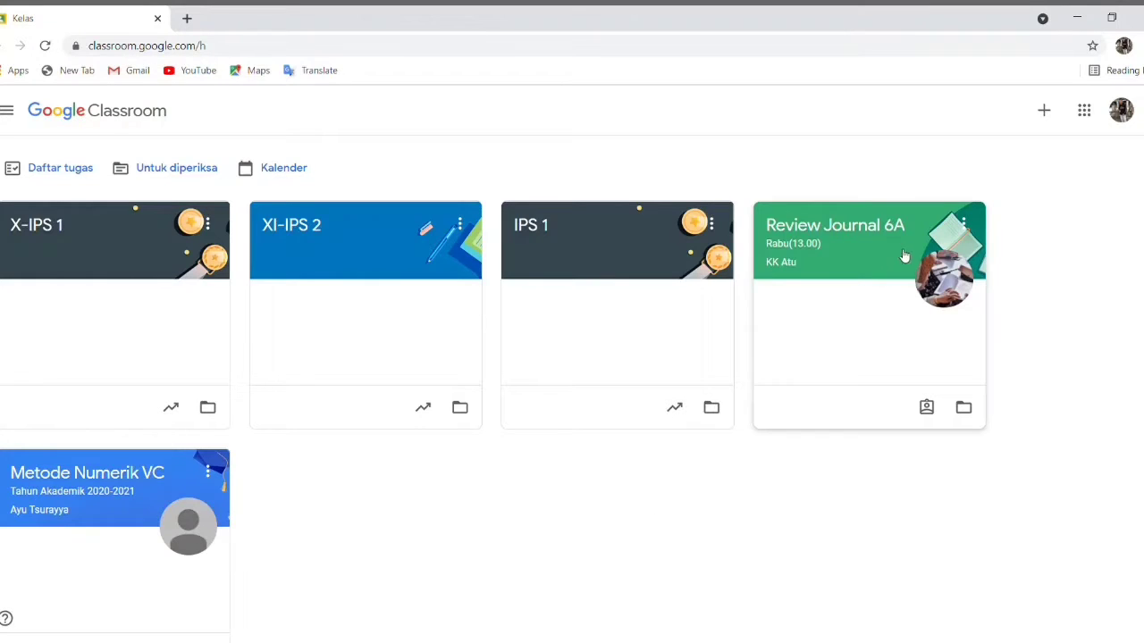
Start creating a class and accept the statement about not using Classroom at a school with students
{"action": "left_click", "coordinate": [1045, 111]}
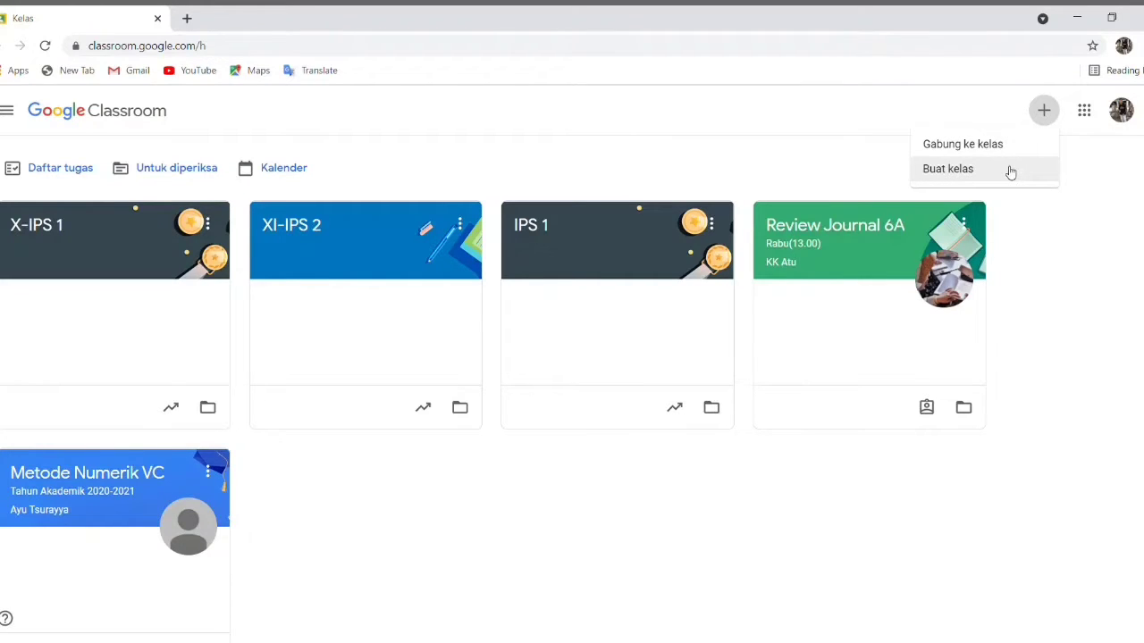
{"action": "left_click", "coordinate": [954, 171]}
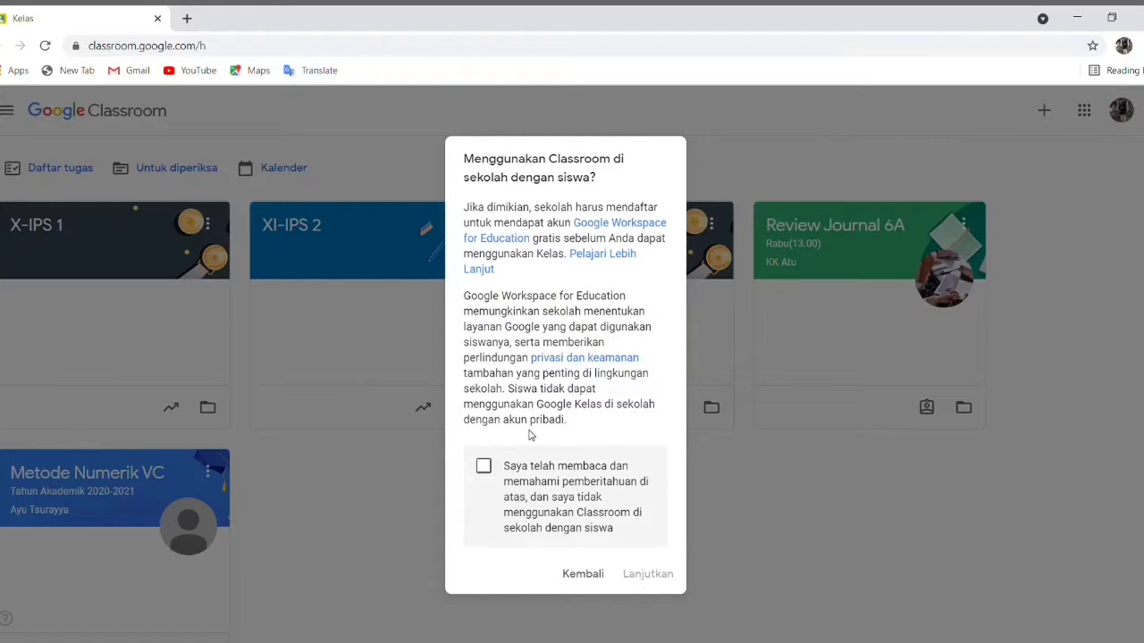
{"action": "left_click", "coordinate": [487, 472]}
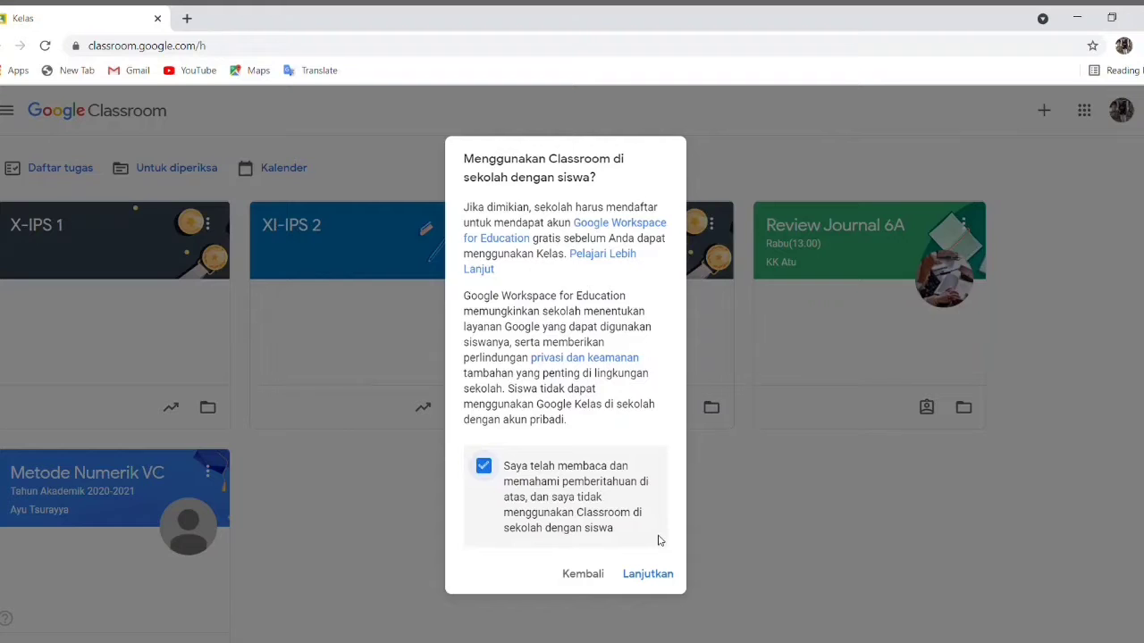
{"action": "left_click", "coordinate": [658, 577]}
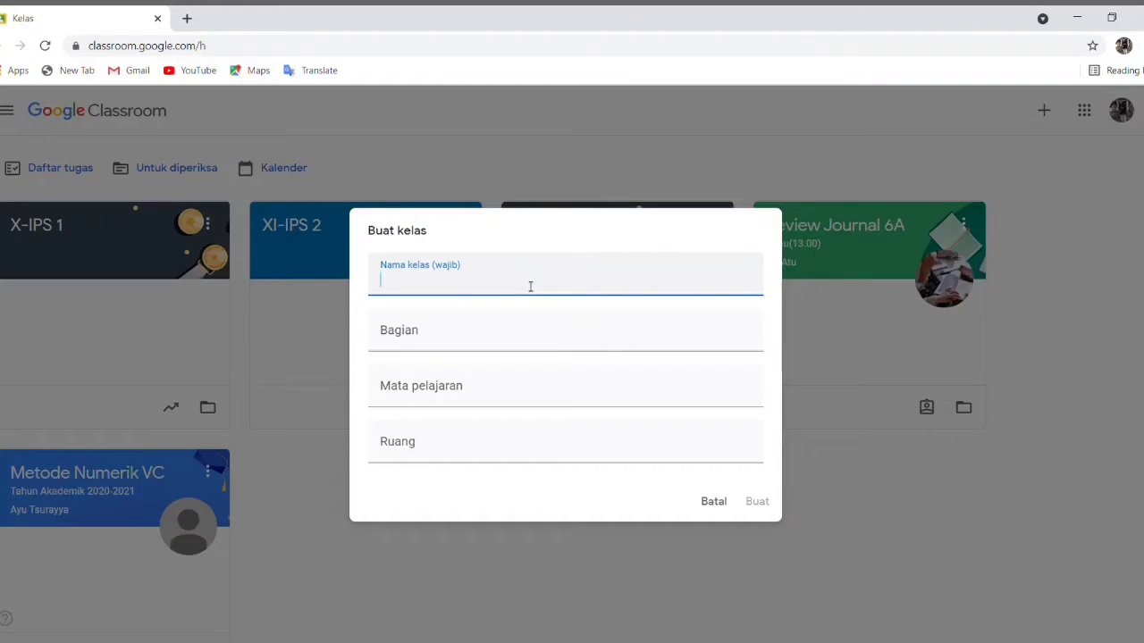
Create the class named "X-IPS 2" with the subject "Matematika", leaving the section and room empty
{"action": "type", "text": "X"}
{"action": "key", "text": "BackSpace"}
{"action": "type", "text": "X-IPS 2"}
{"action": "left_click", "coordinate": [487, 330]}
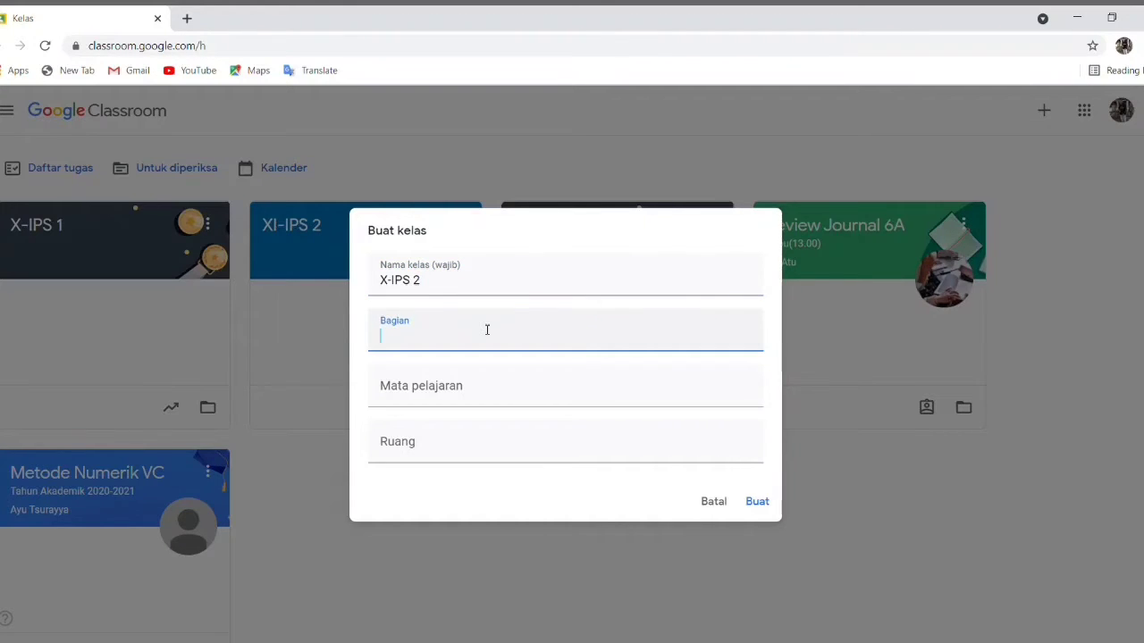
{"action": "left_click", "coordinate": [436, 397]}
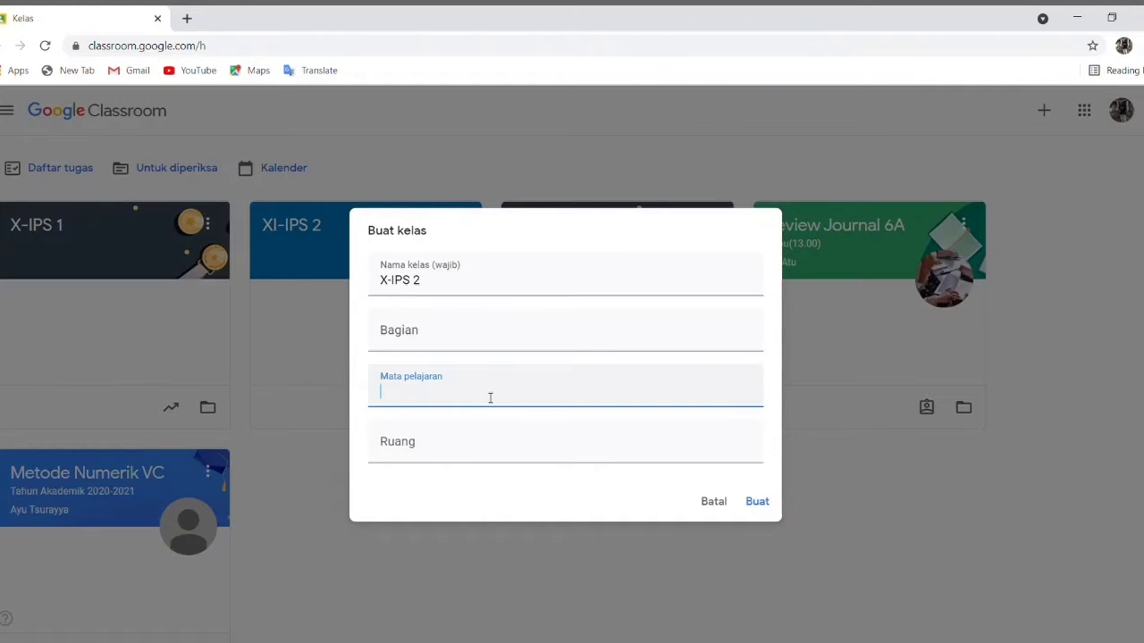
{"action": "type", "text": "M"}
{"action": "key", "text": "BackSpace"}
{"action": "type", "text": "Matematika"}
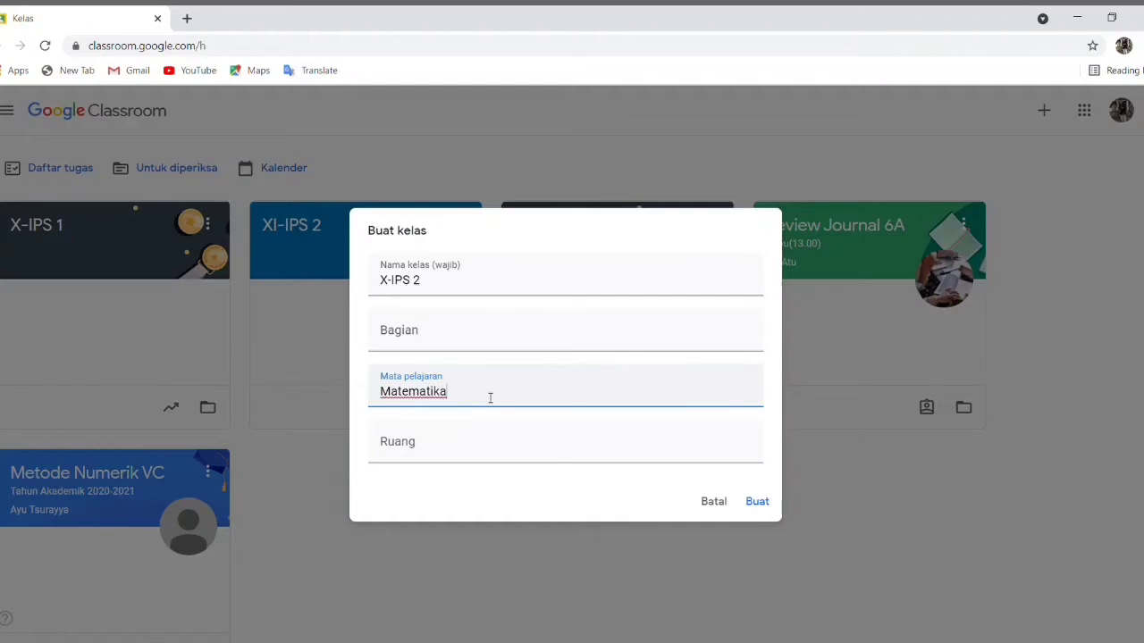
{"action": "left_click", "coordinate": [456, 445]}
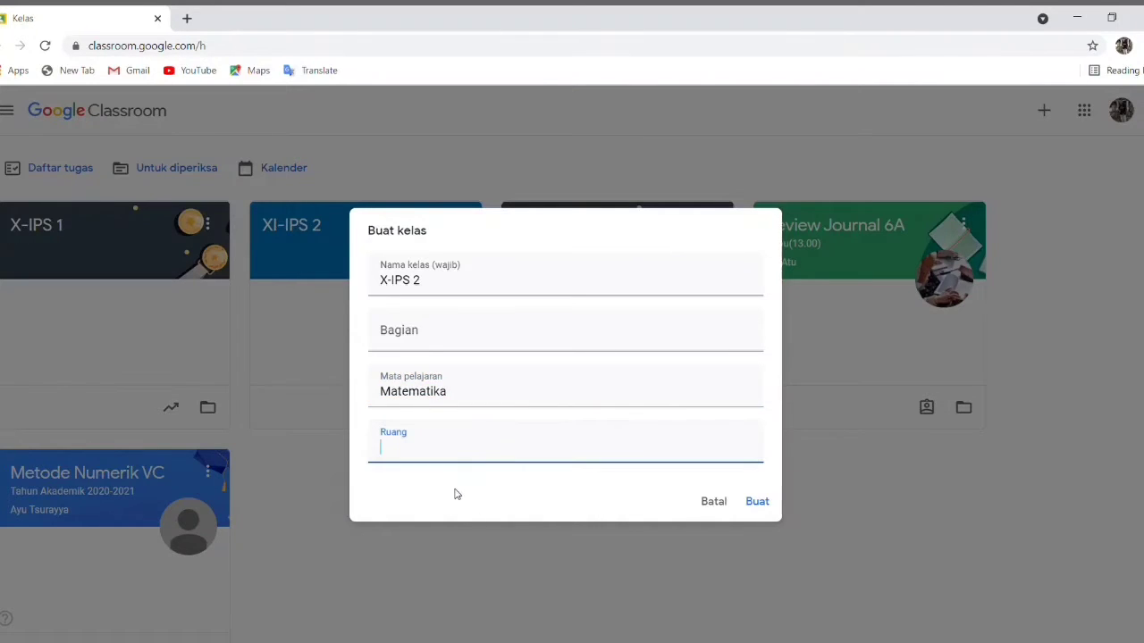
{"action": "left_click", "coordinate": [759, 501]}
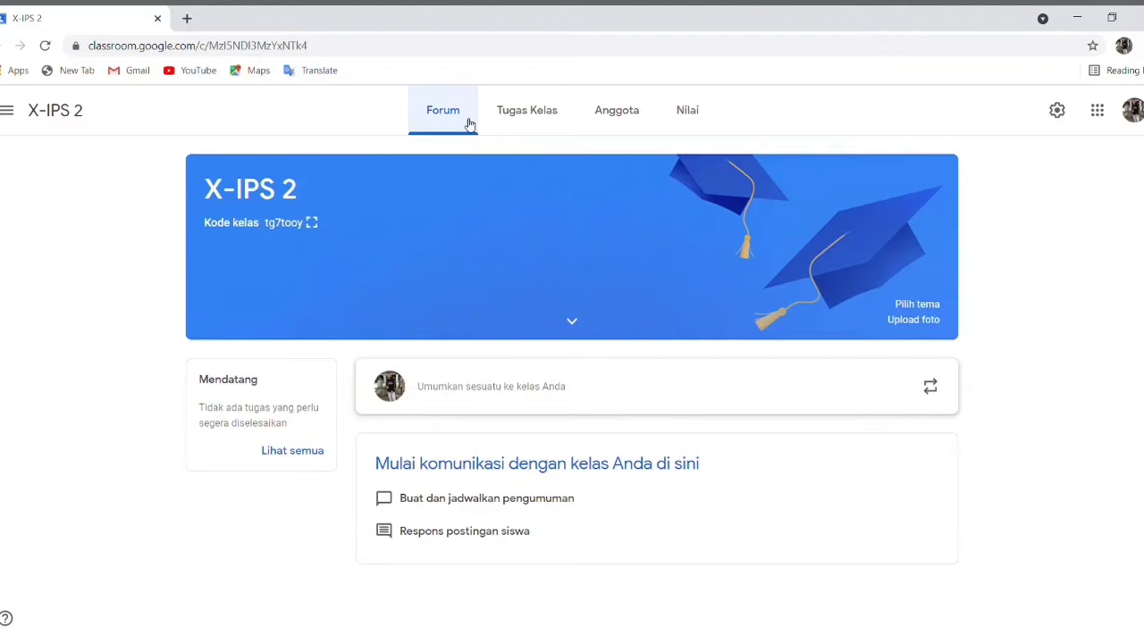
View the new class's Tugas Kelas, Anggota and Nilai pages, and return to its Forum
{"action": "left_click", "coordinate": [524, 117]}
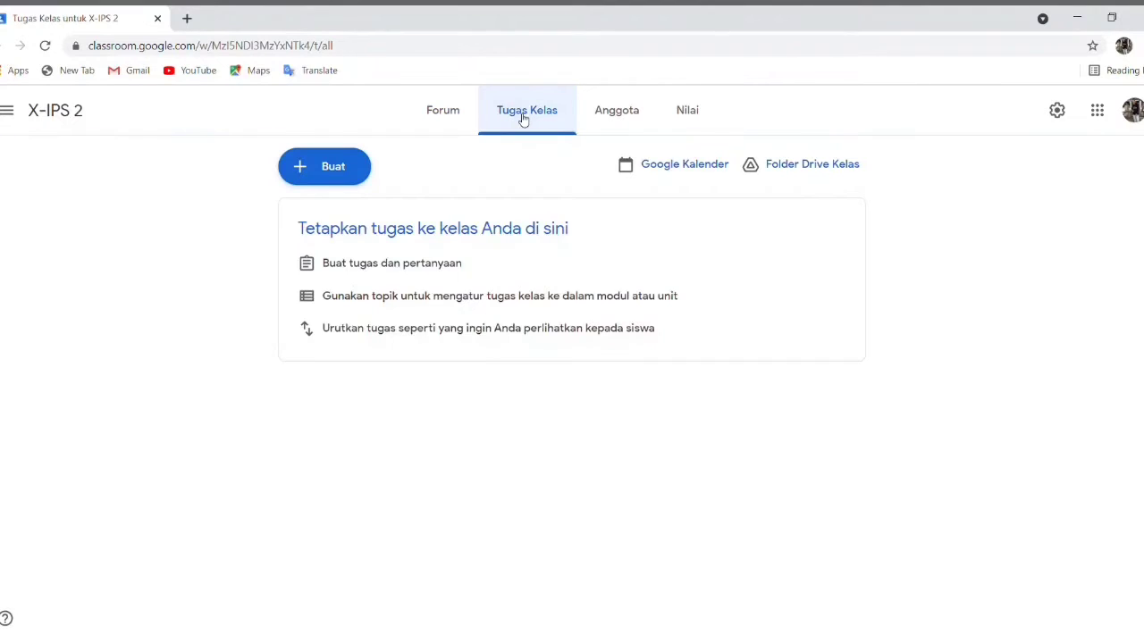
{"action": "left_click", "coordinate": [610, 128]}
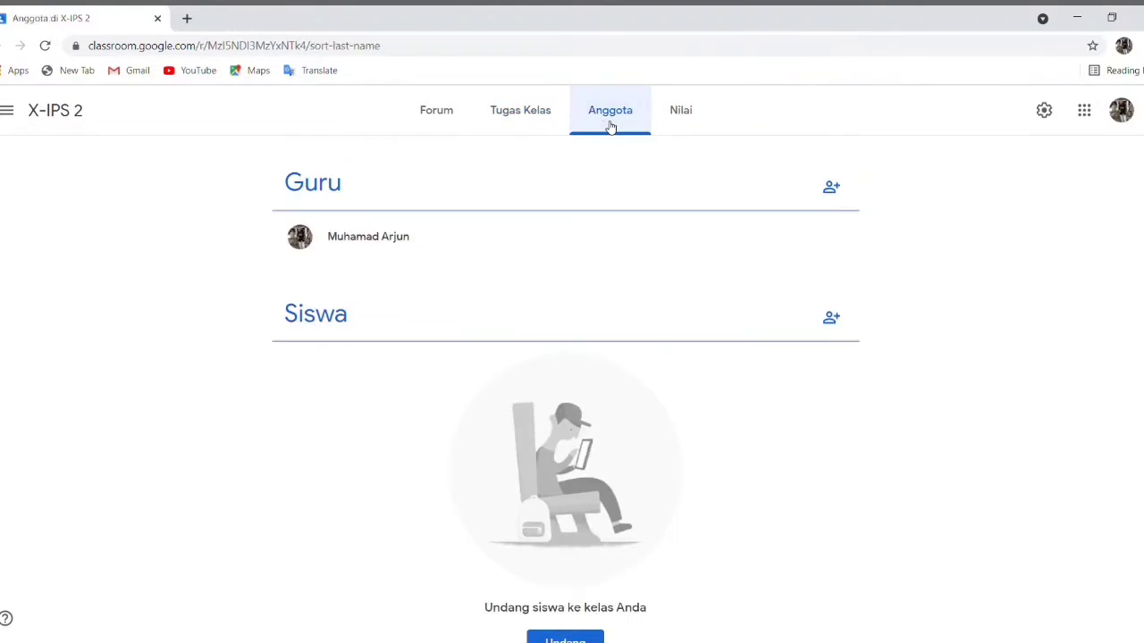
{"action": "left_click", "coordinate": [678, 115]}
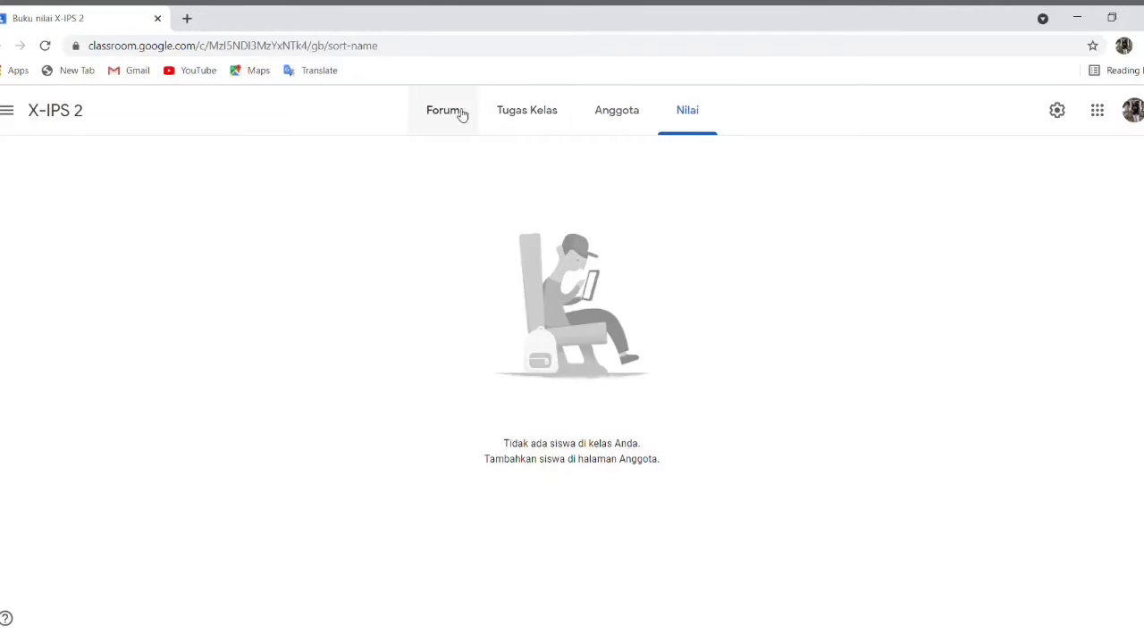
{"action": "left_click", "coordinate": [460, 112]}
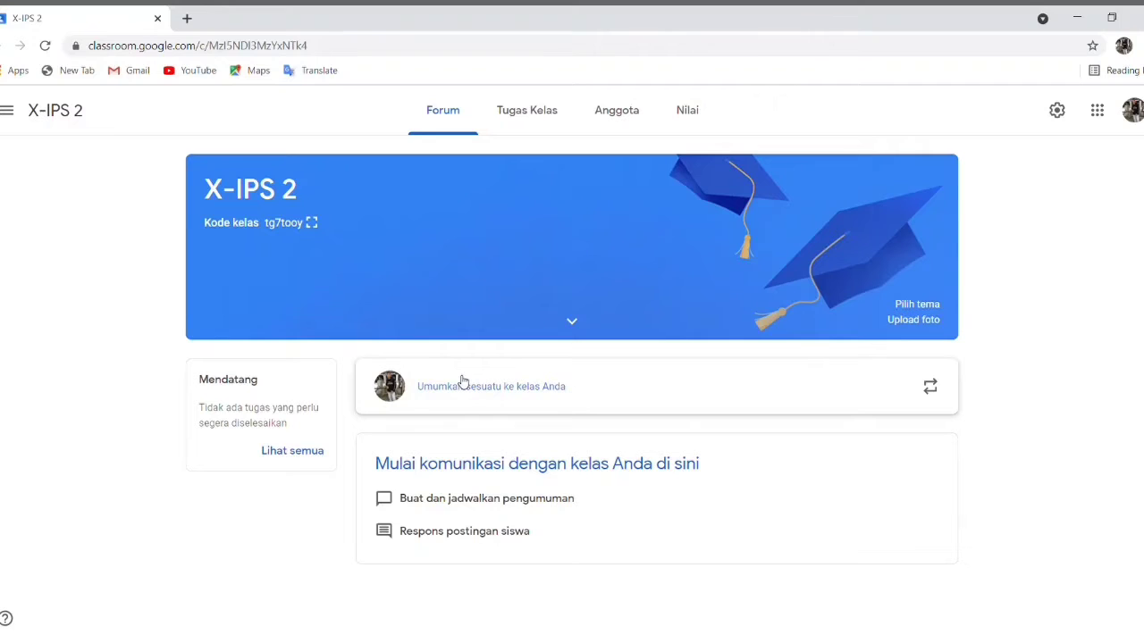
Start a Forum announcement to all X-IPS 2 students with "Assalamualaikum Warahmatullahi Wabarakatuh. Selamat pagi anak-anak. Pada"
{"action": "left_click", "coordinate": [606, 392]}
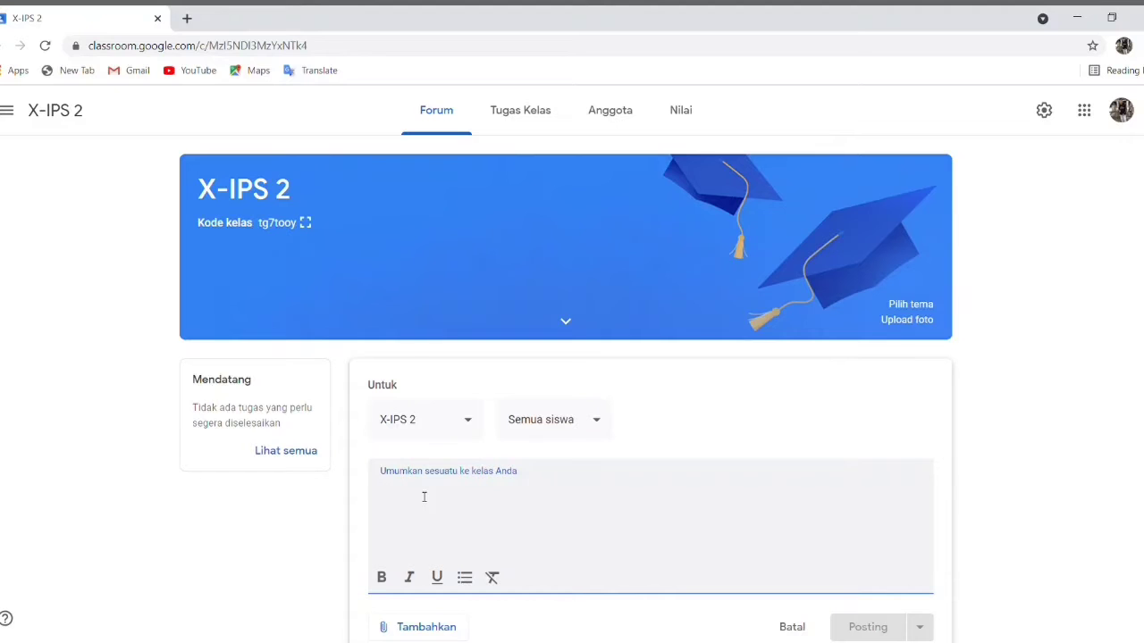
{"action": "left_click", "coordinate": [165, 98]}
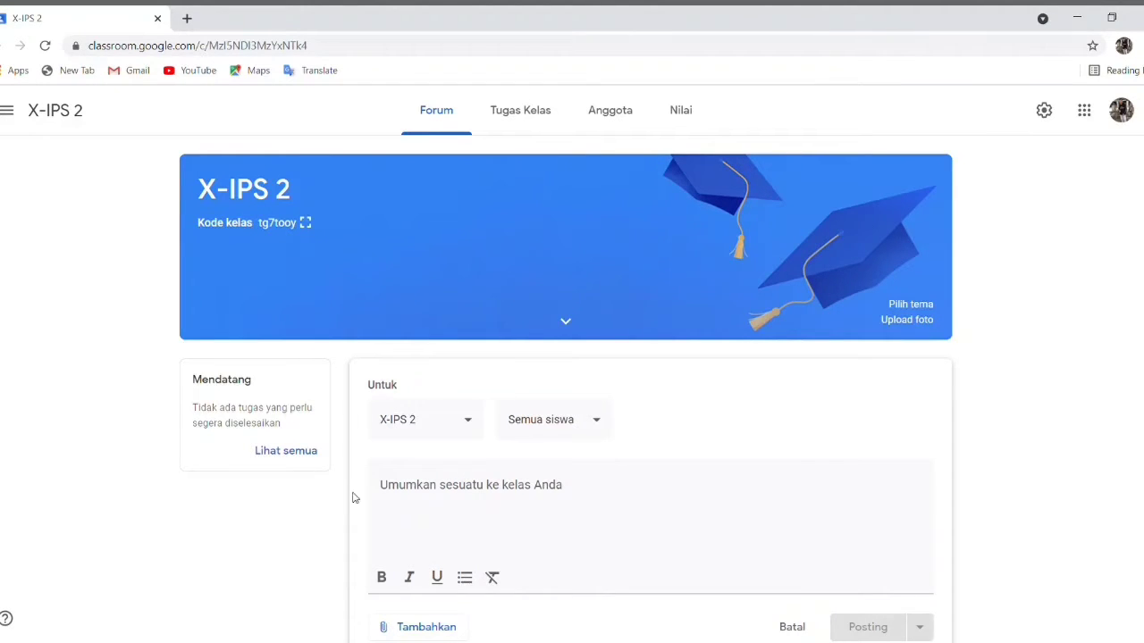
{"action": "left_click", "coordinate": [470, 487]}
{"action": "type", "text": "A"}
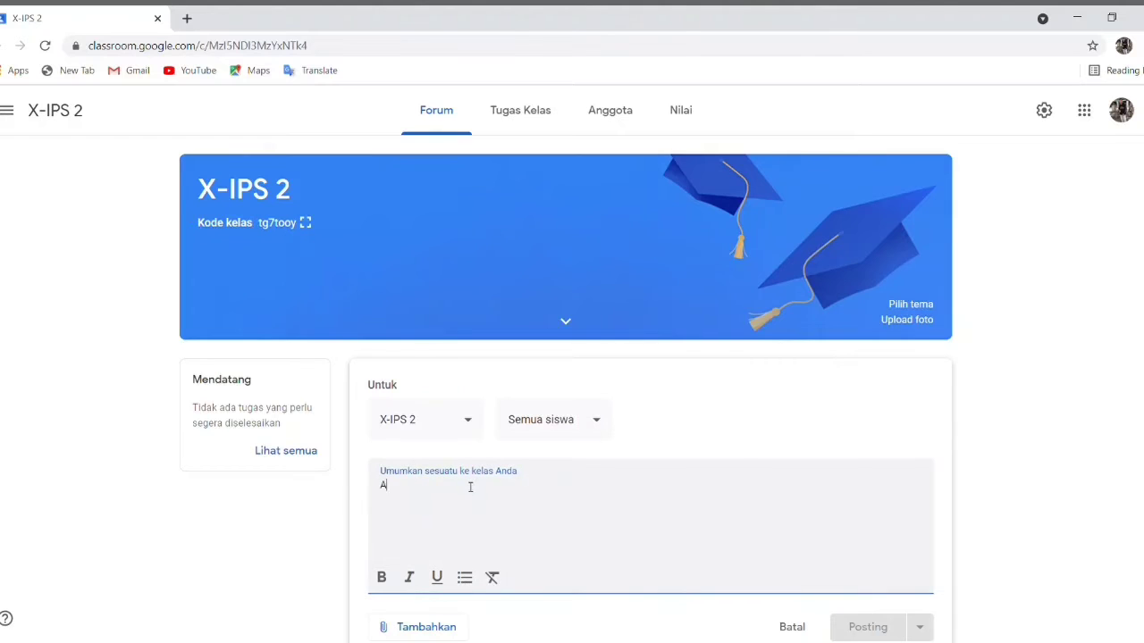
{"action": "type", "text": "ssalam"}
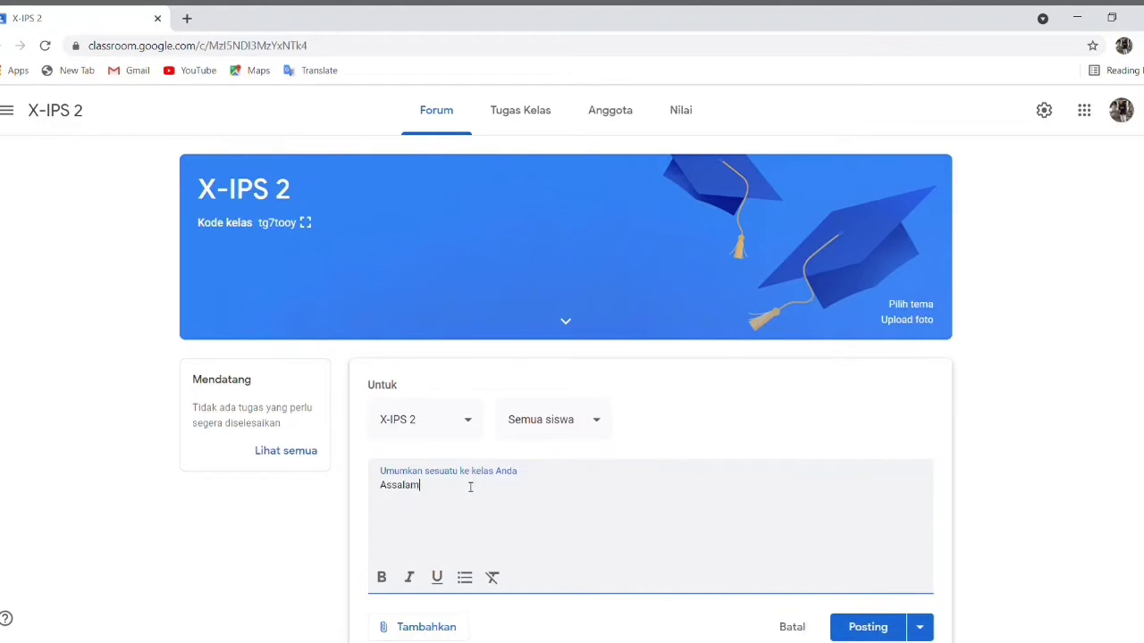
{"action": "type", "text": "ualaikum Warahmatullahi W"}
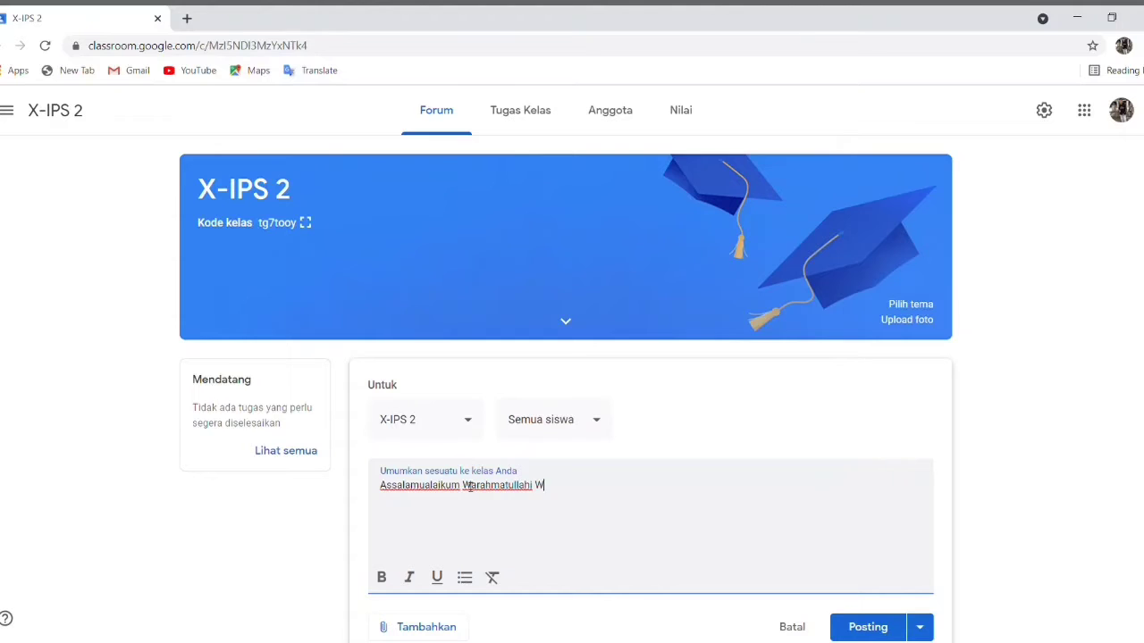
{"action": "type", "text": "abarakatuh. Selama"}
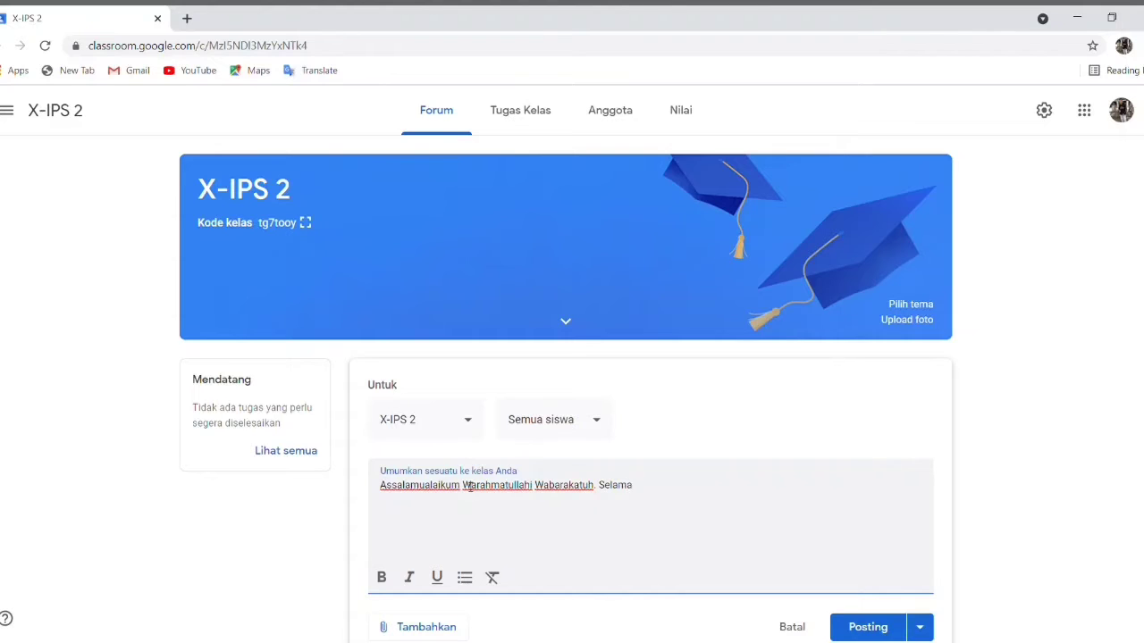
{"action": "type", "text": "t pagi anak-anak. Pada"}
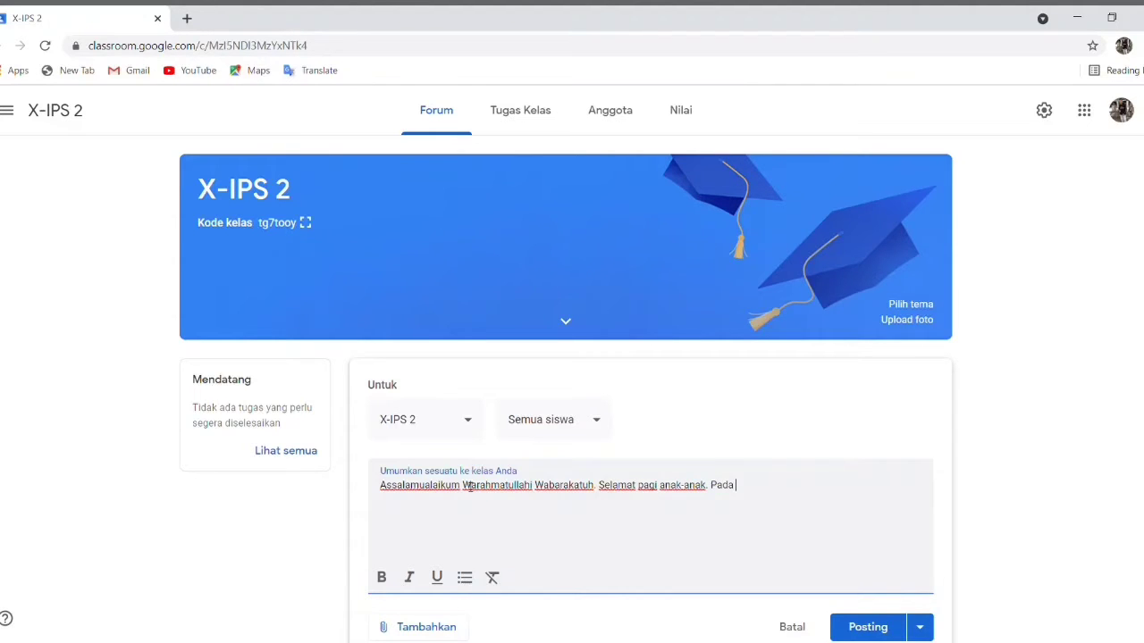
Continue the announcement's second sentence with "pertemuan pagi hari ini kita akan membahas mengenai materi al"
{"action": "type", "text": " pere"}
{"action": "type", "text": "temuan"}
{"action": "type", "text": " pagi "}
{"action": "type", "text": "hari ini "}
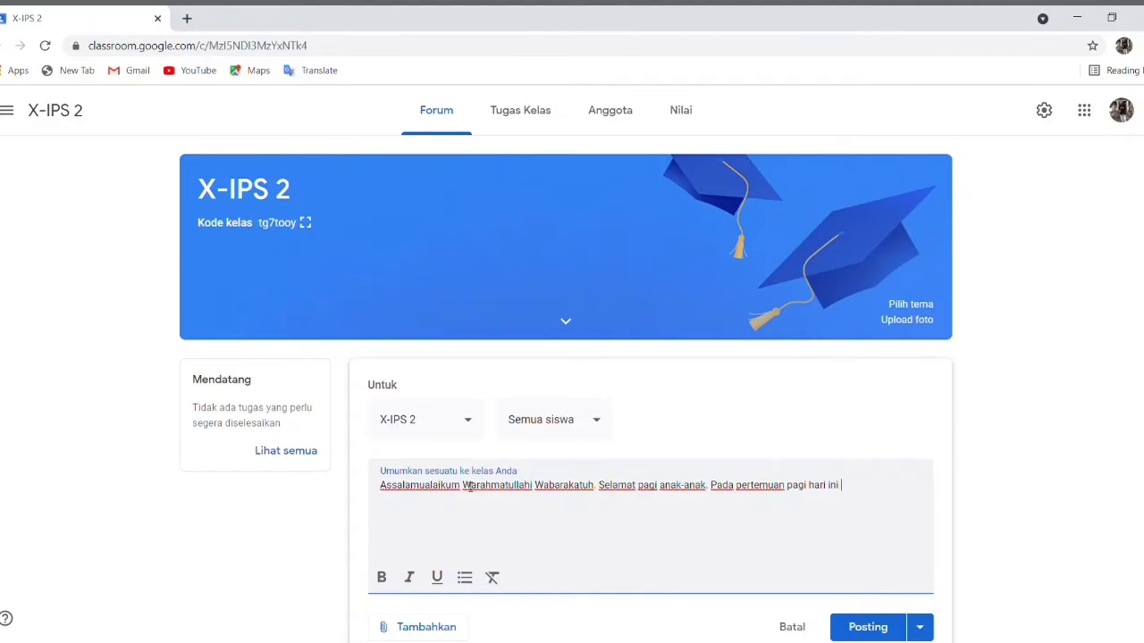
{"action": "type", "text": "kita akan membahas meng"}
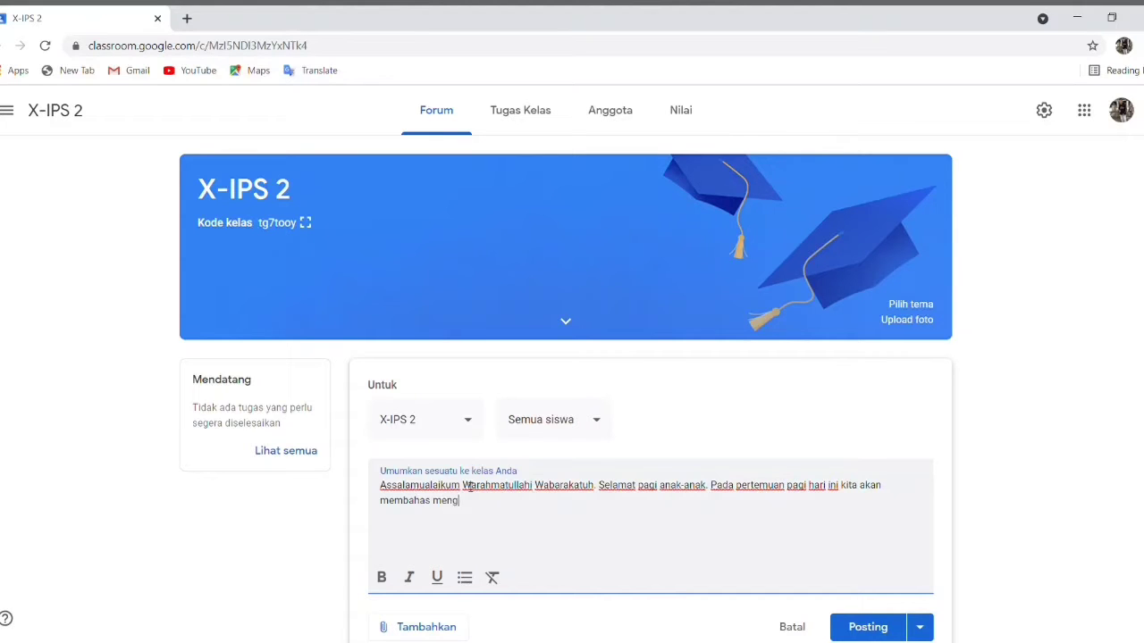
{"action": "type", "text": "enai materi al"}
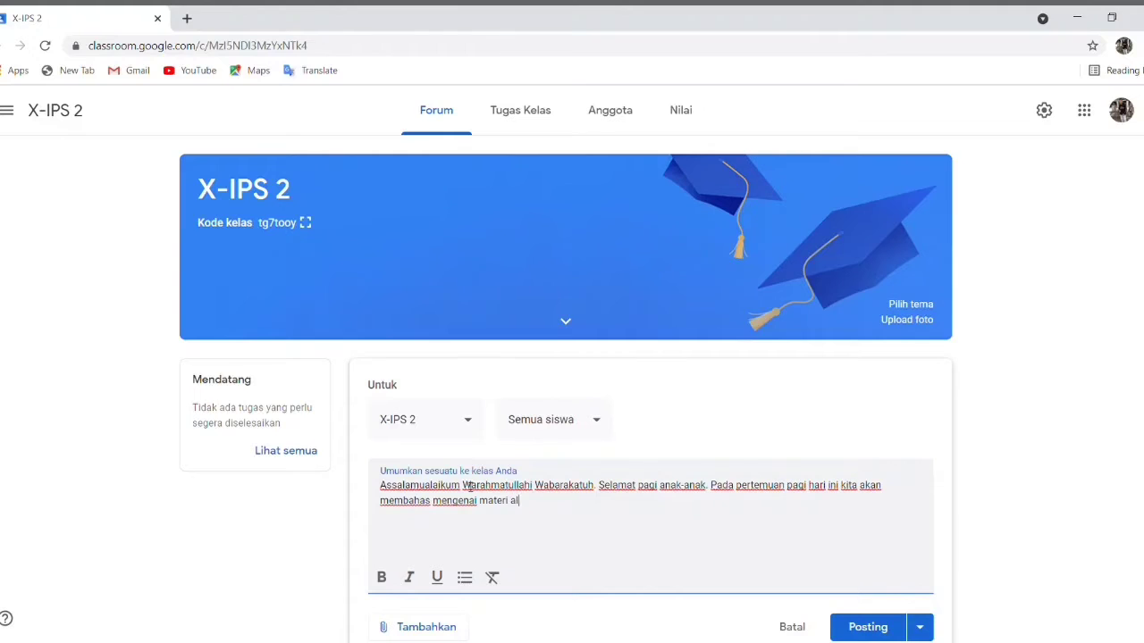
Finish the announcement text with "jabar. Sebelum saya memberikan materi, silahkan kalian melakukan absensi terlebih dahulu pada kolom komen yang tersedia."
{"action": "type", "text": " jabar. Sebelum saya membe"}
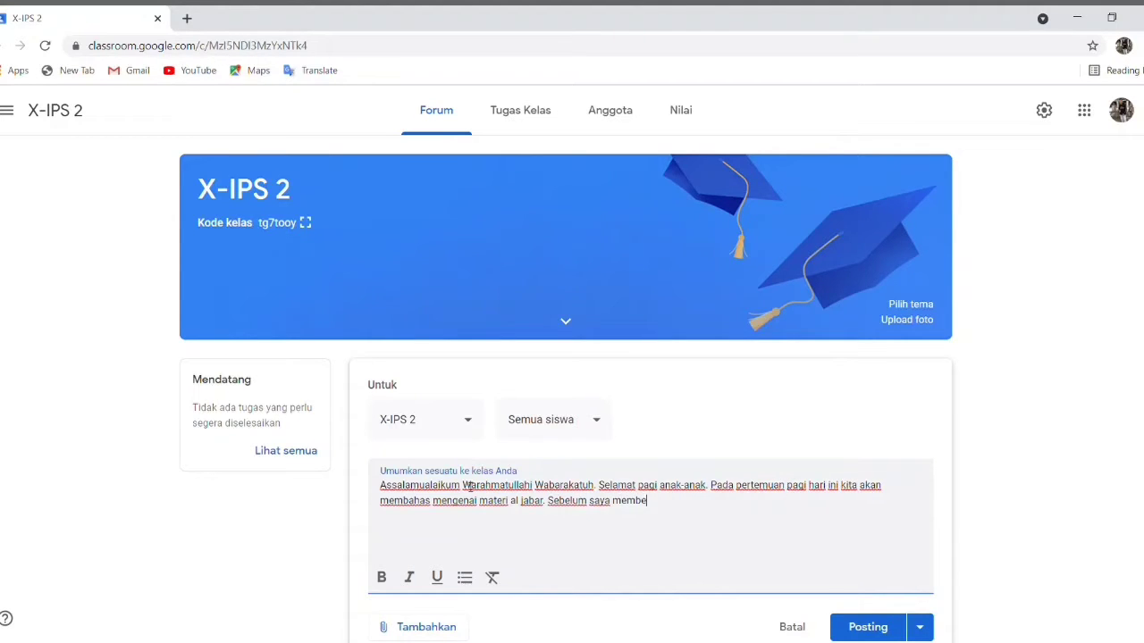
{"action": "type", "text": "rika n materi, silahkan kalian m"}
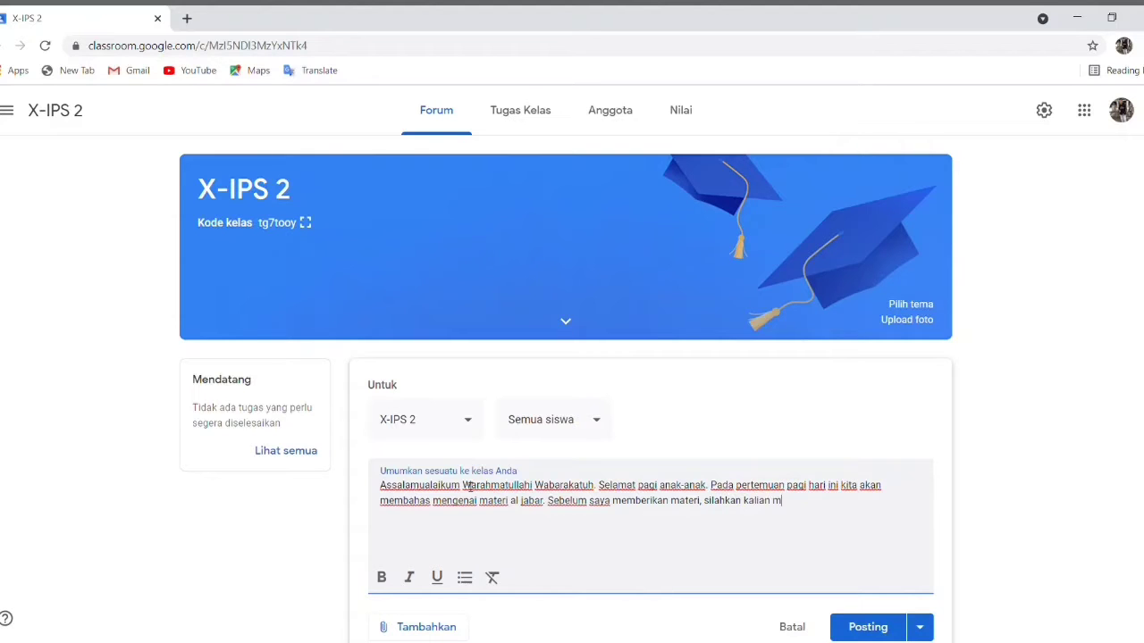
{"action": "type", "text": "elakukan absensi terlebih dahulu "}
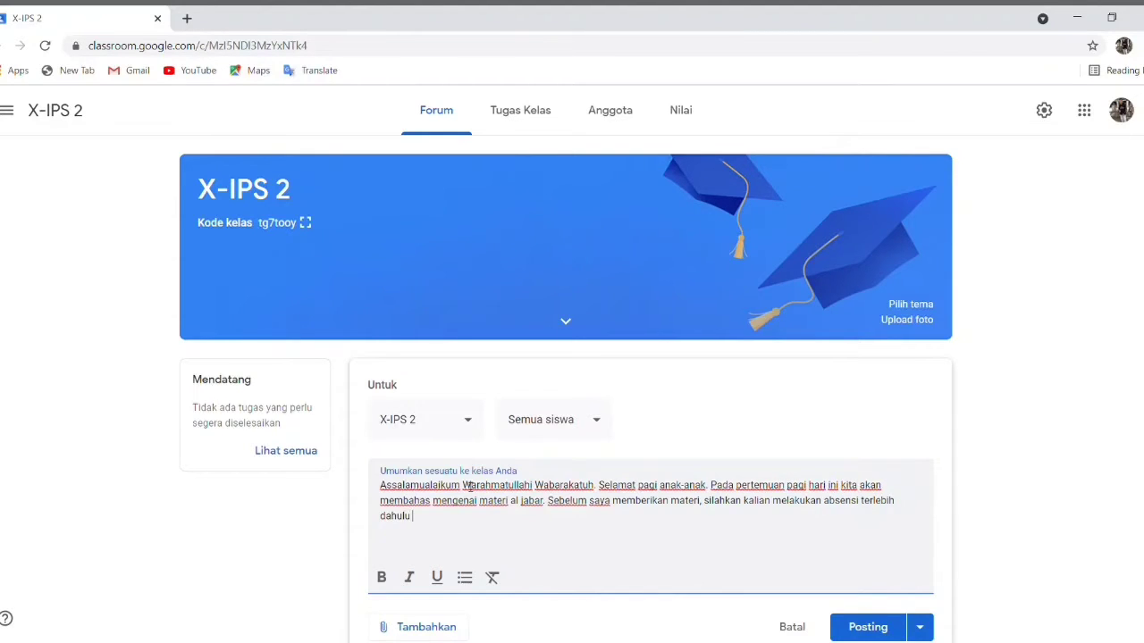
{"action": "type", "text": "pada kolom komen yang "}
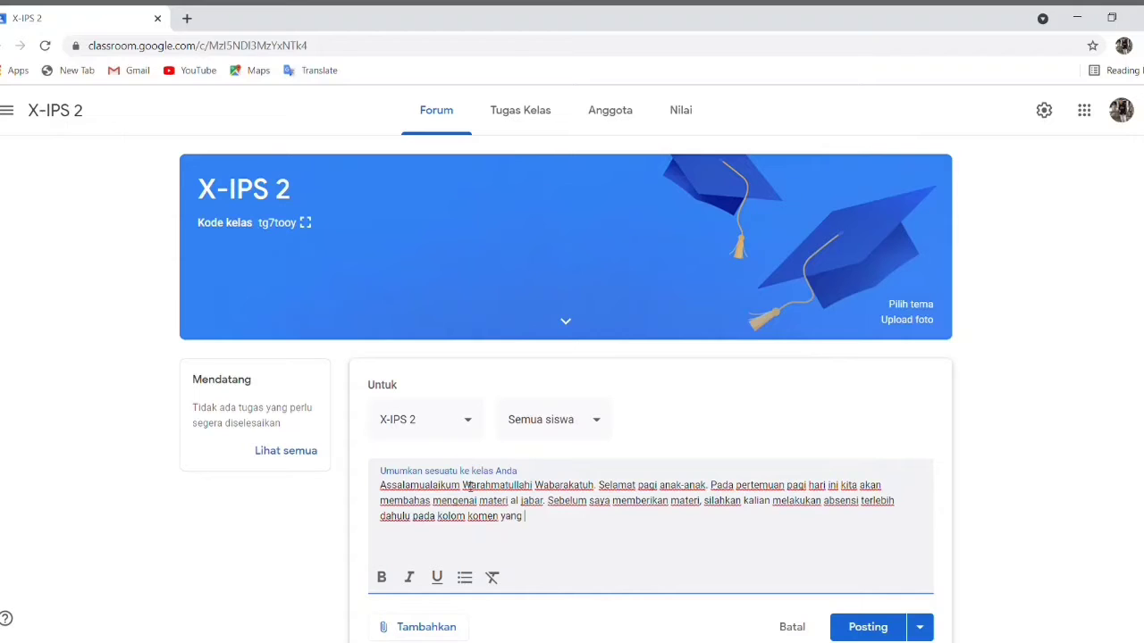
{"action": "type", "text": "tersedia."}
Post the finished attendance announcement immediately to the X-IPS 2 Forum
{"action": "scroll", "coordinate": [676, 549], "scroll_direction": "down", "scroll_amount": 2}
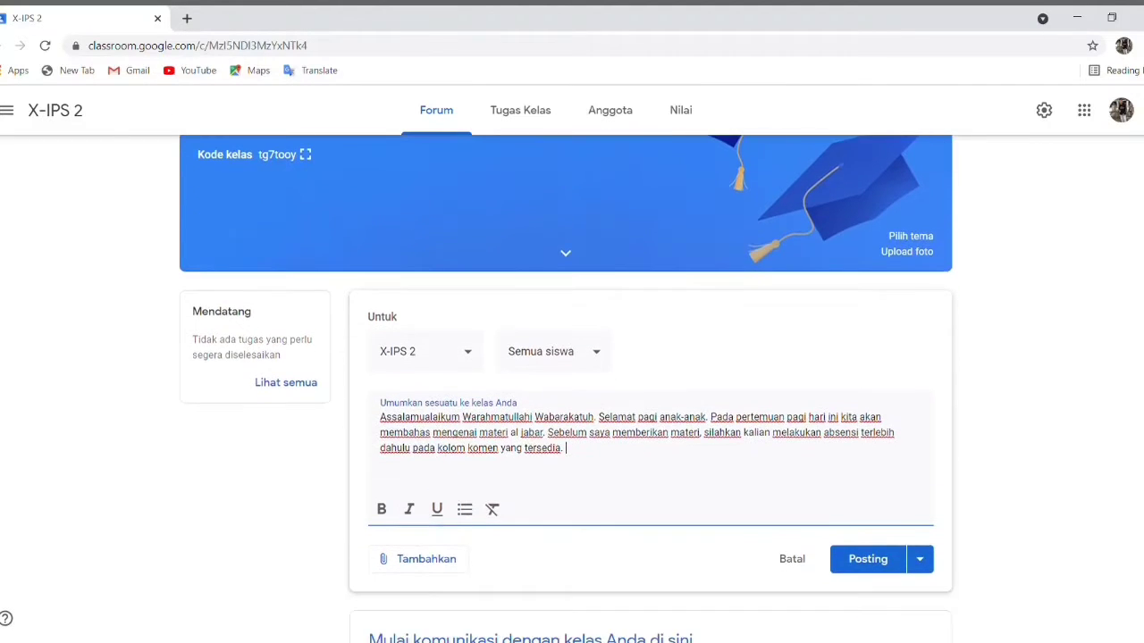
{"action": "scroll", "coordinate": [676, 549], "scroll_direction": "down", "scroll_amount": 1}
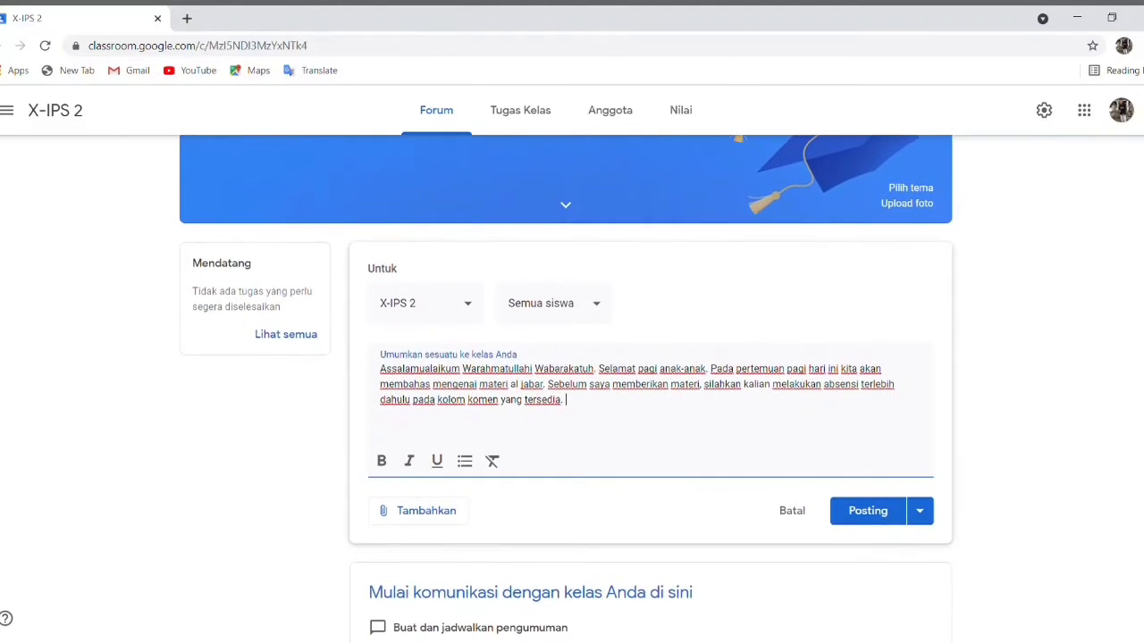
{"action": "left_click", "coordinate": [923, 512]}
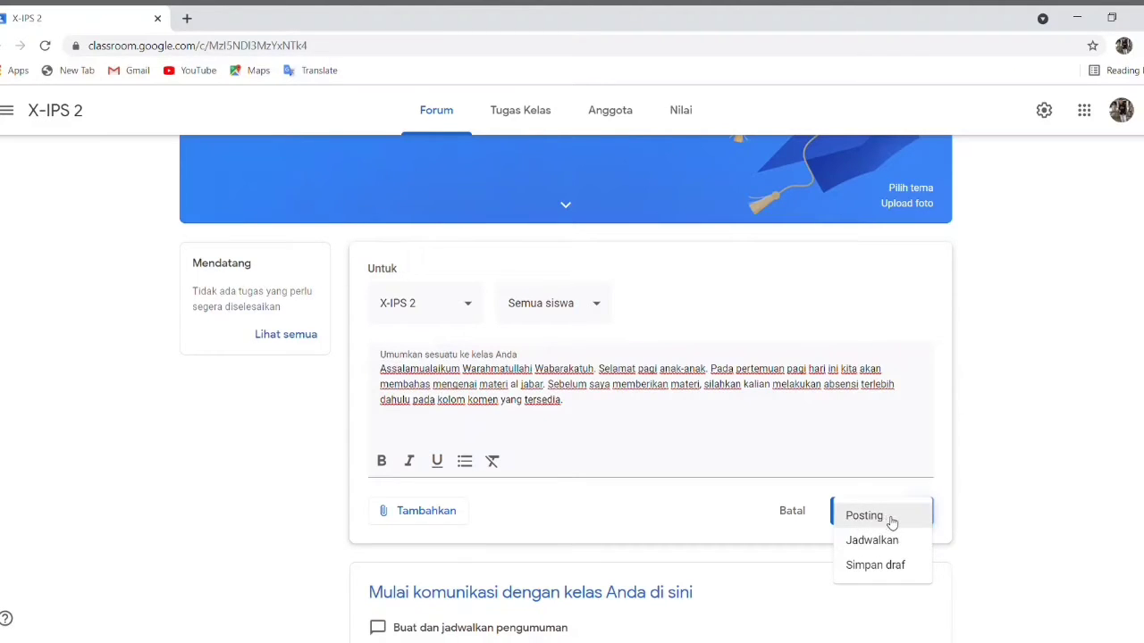
{"action": "left_click", "coordinate": [889, 521]}
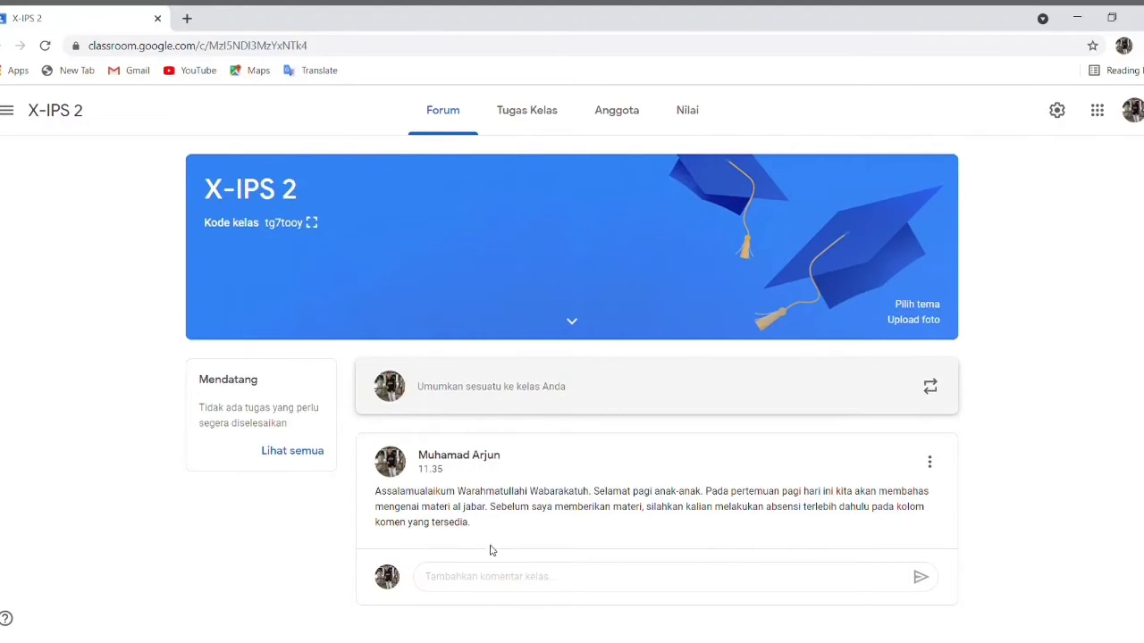
Check the comment field and the students' attendance comments under the posted announcement
{"action": "left_click", "coordinate": [486, 579]}
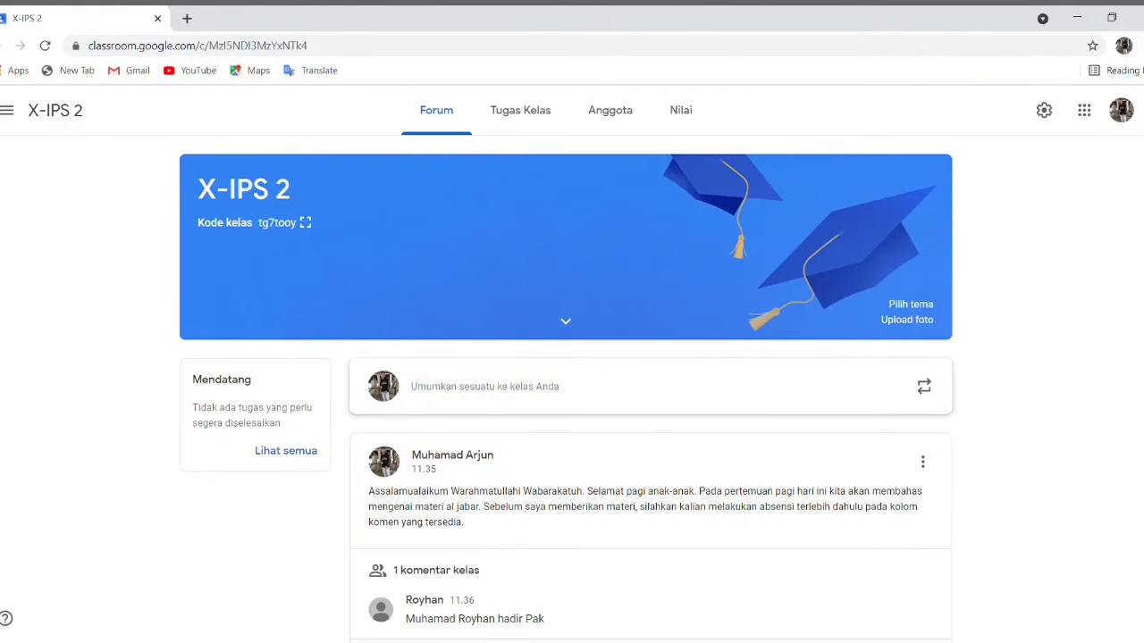
{"action": "scroll", "coordinate": [565, 357], "scroll_direction": "down", "scroll_amount": 1}
{"action": "left_click", "coordinate": [661, 586]}
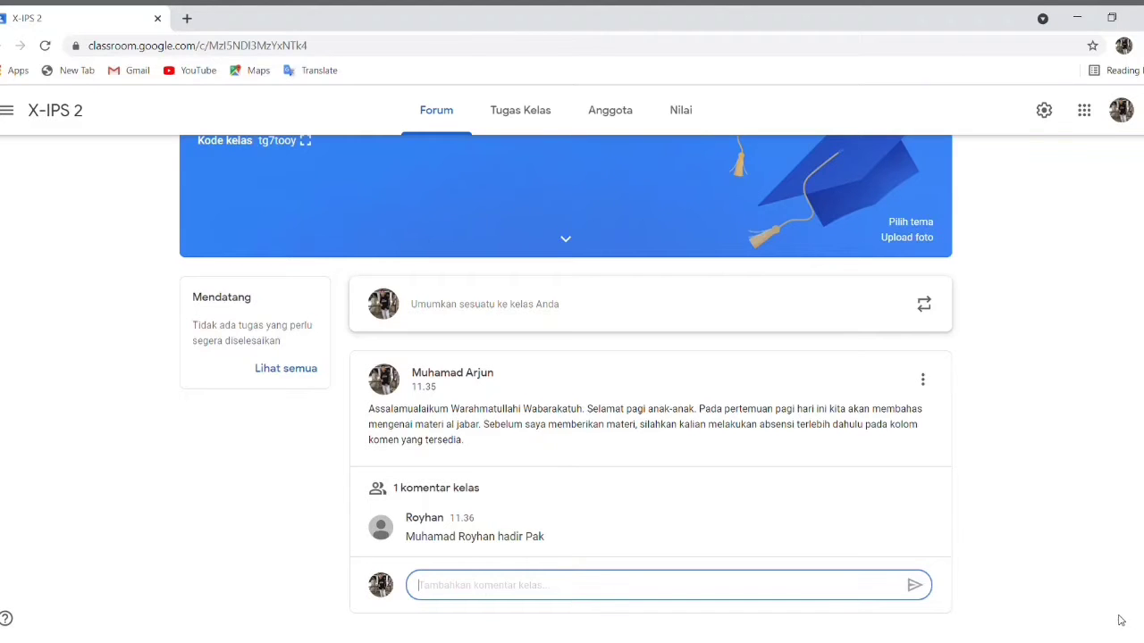
{"action": "scroll", "coordinate": [829, 553], "scroll_direction": "up", "scroll_amount": 1}
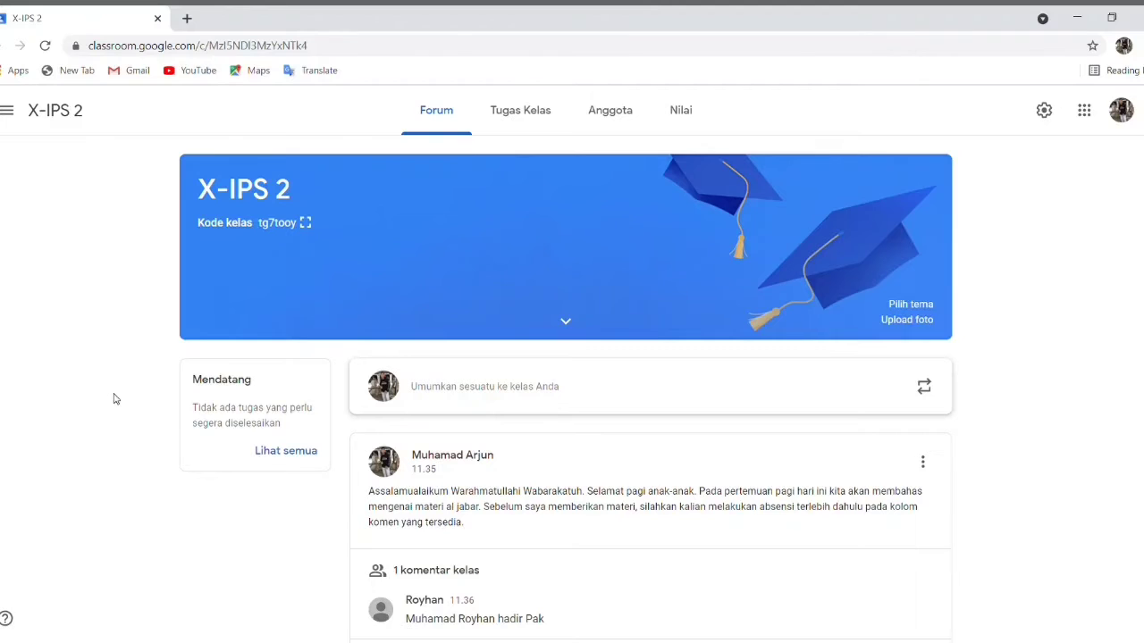
Start a new Materi post in the class's Tugas Kelas and title it "Aljabar"
{"action": "left_click", "coordinate": [512, 125]}
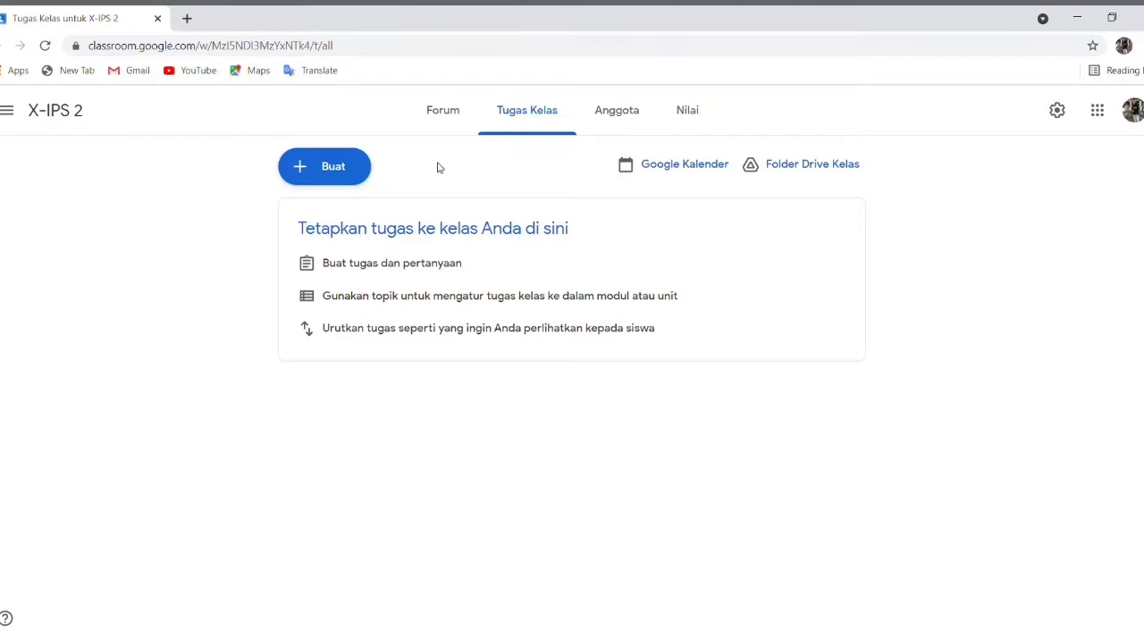
{"action": "left_click", "coordinate": [305, 176]}
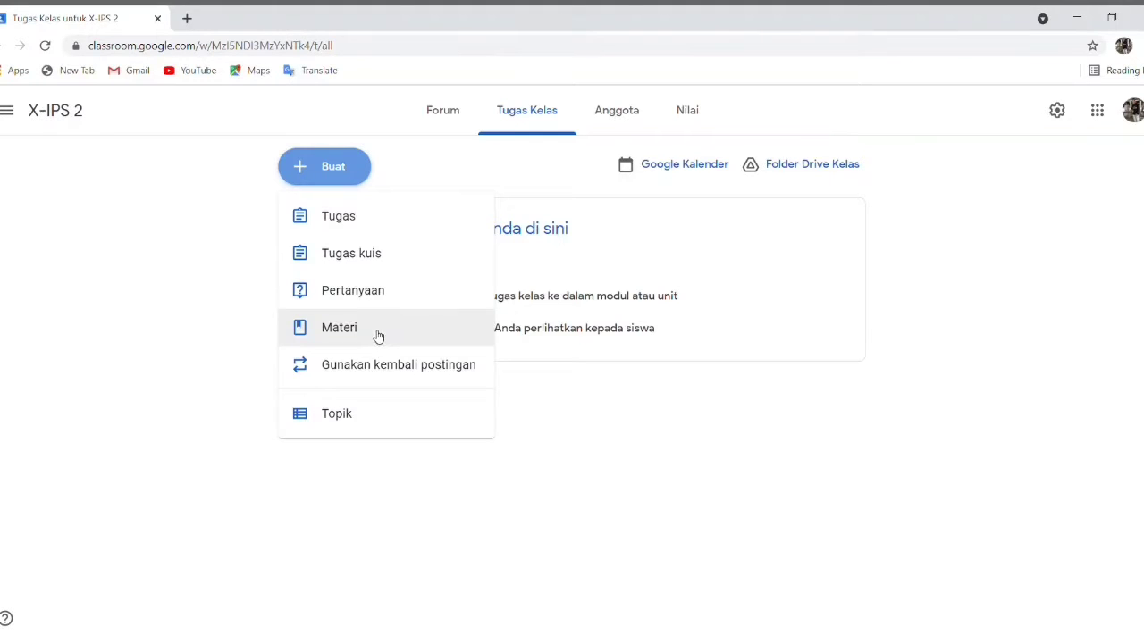
{"action": "left_click", "coordinate": [328, 329]}
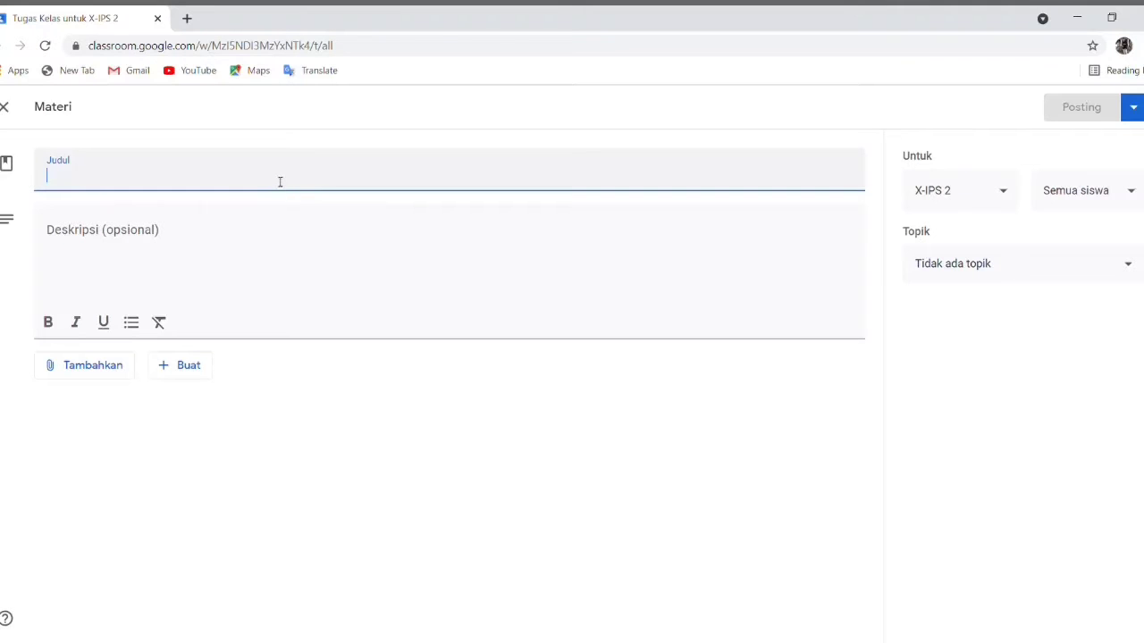
{"action": "type", "text": "A"}
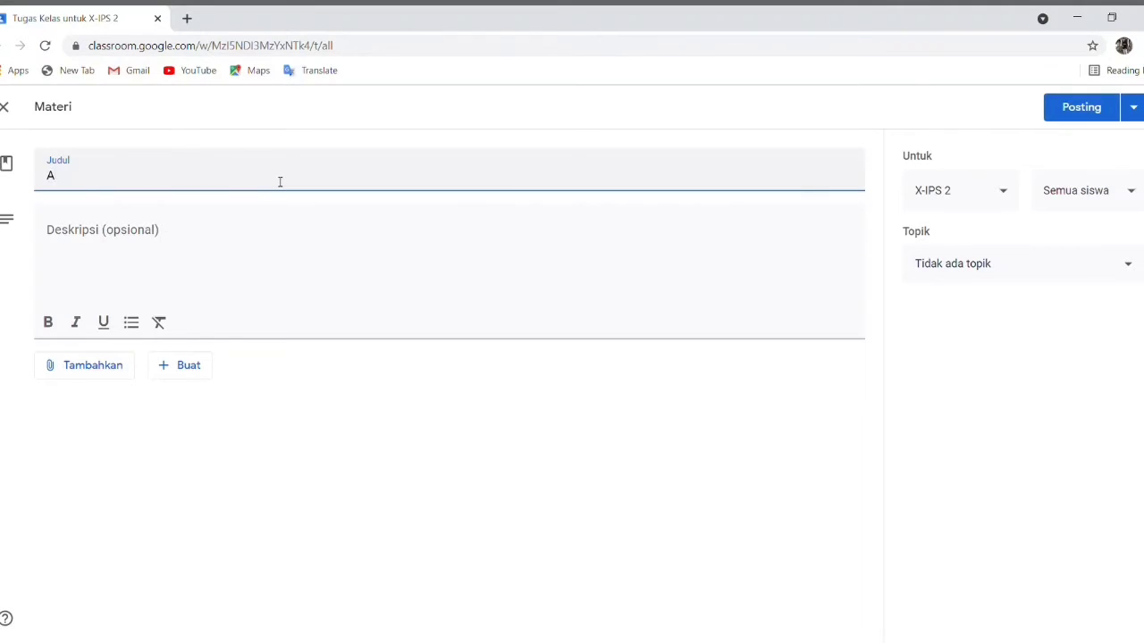
{"action": "type", "text": "ljabar"}
Enter the material's description as "Silahkan pelajari dan pahami materi yang saya berikan!"
{"action": "left_click", "coordinate": [279, 250]}
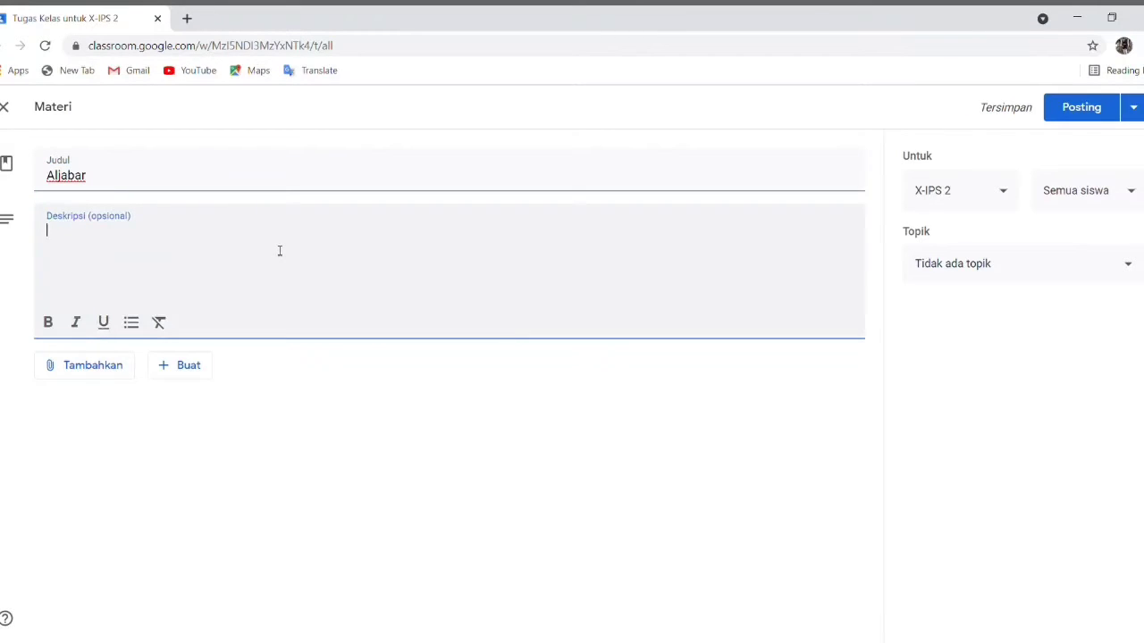
{"action": "type", "text": "Silahkan "}
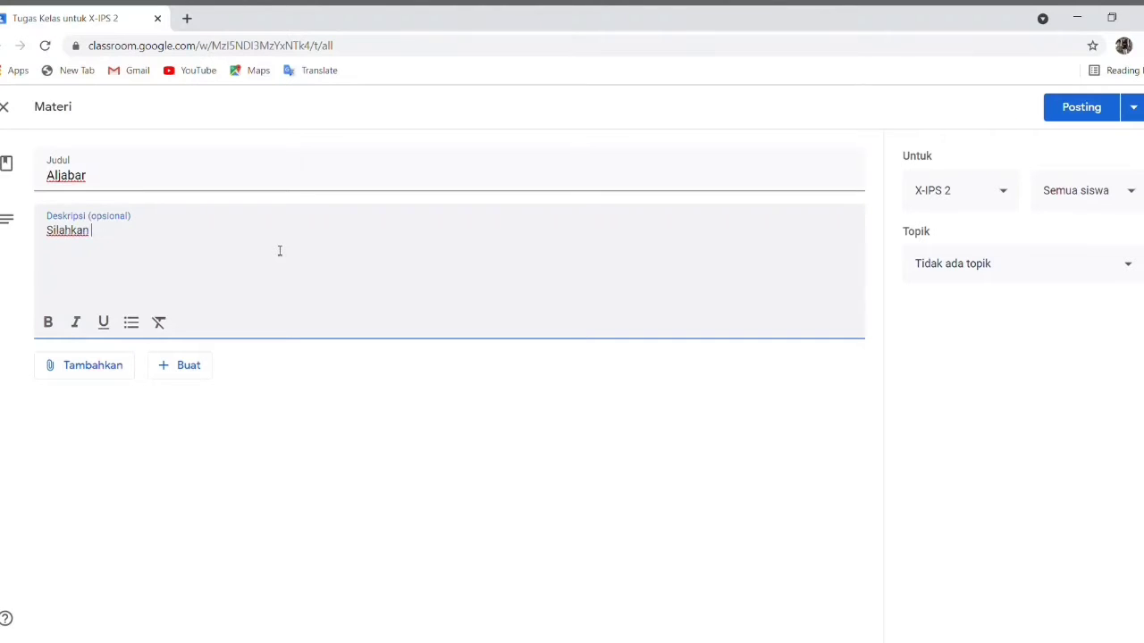
{"action": "type", "text": "pelajari dana"}
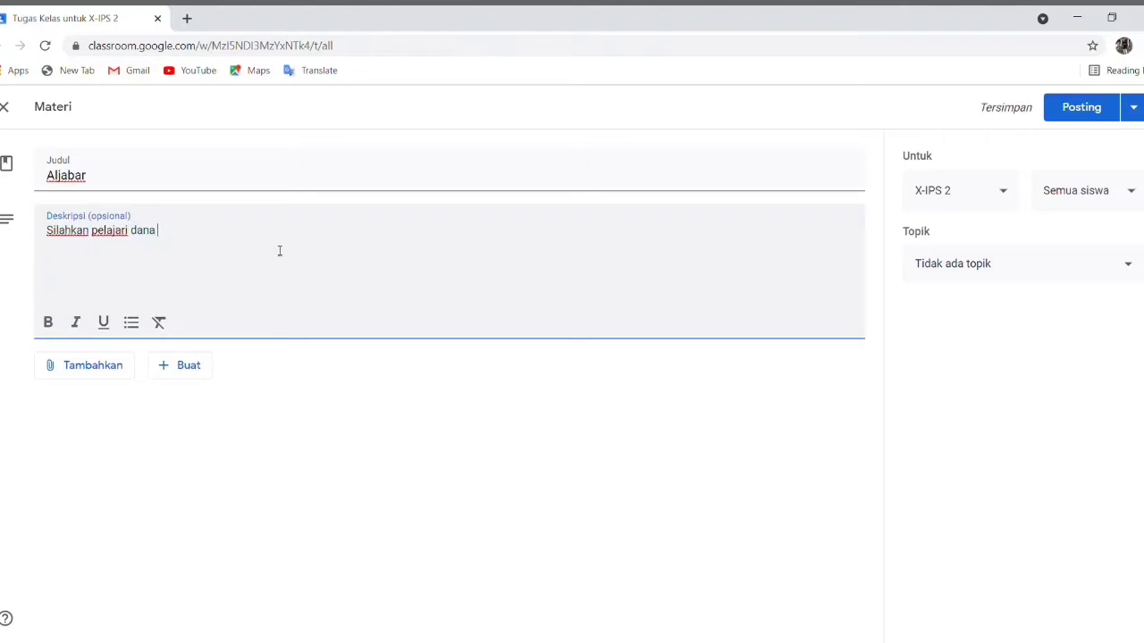
{"action": "key", "text": "BackSpace"}
{"action": "type", "text": "pahami materi "}
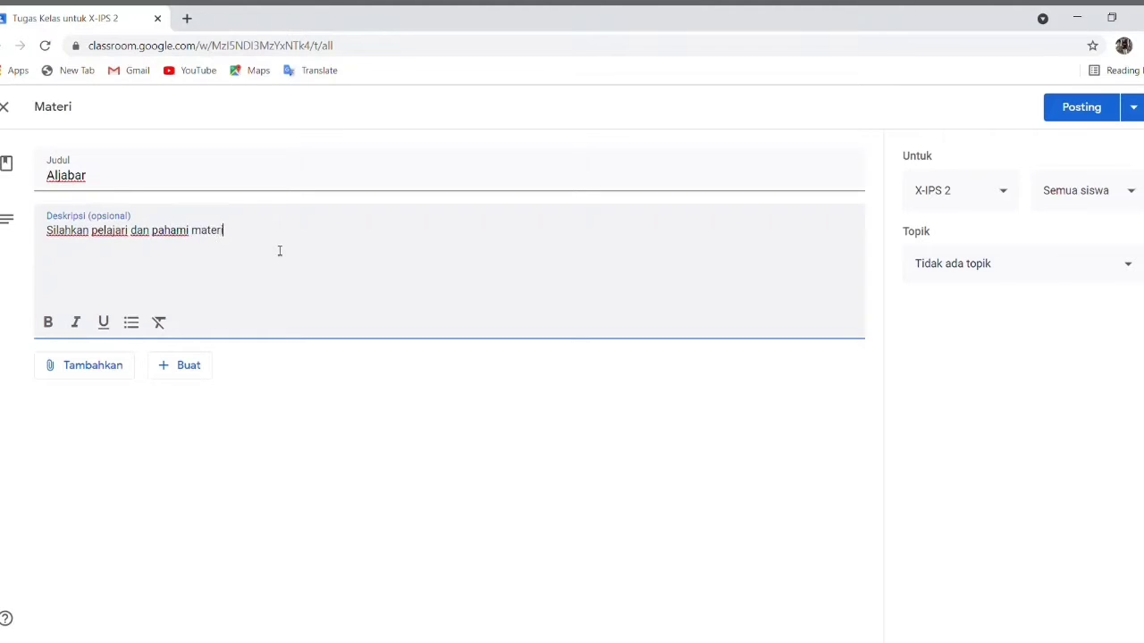
{"action": "type", "text": "yang saya berikan"}
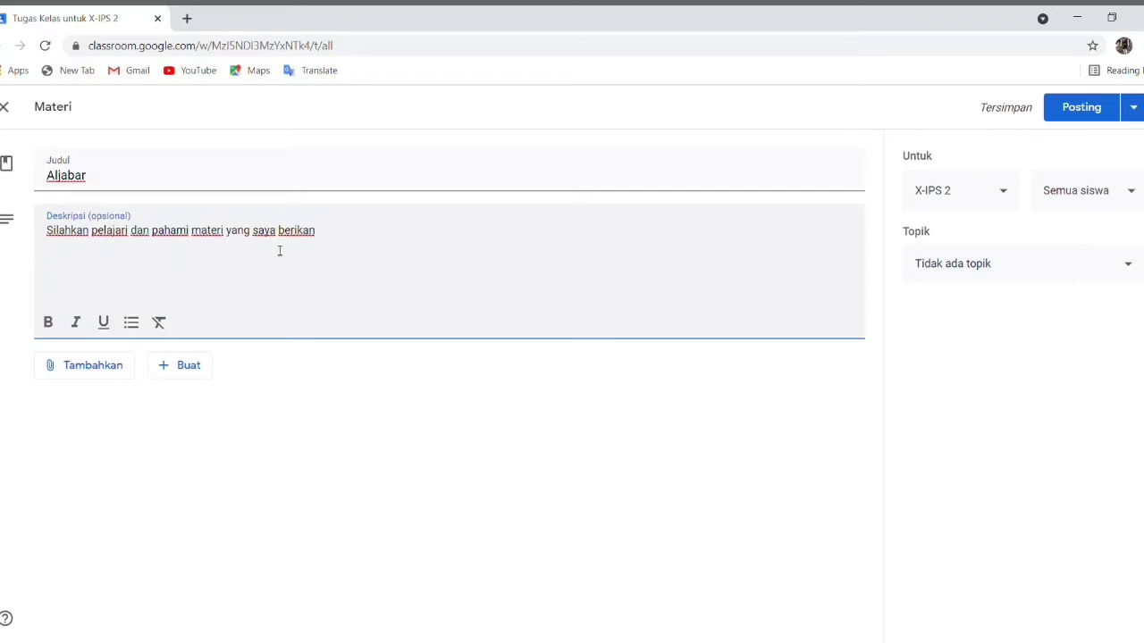
{"action": "type", "text": "!"}
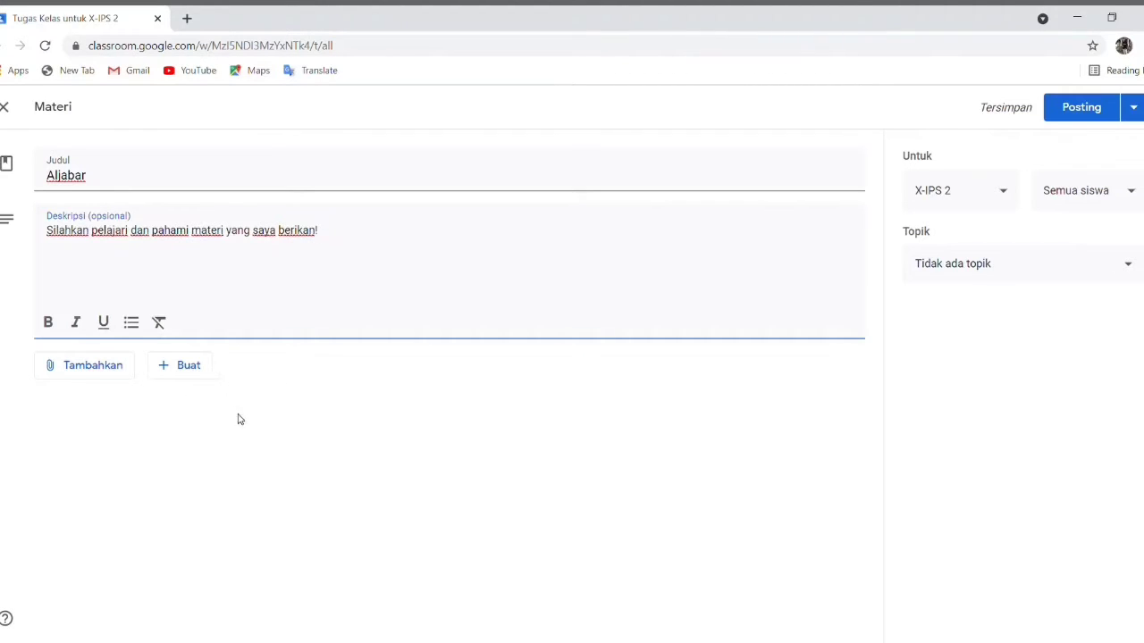
Create a blank Google document as an attachment to the Aljabar material, and remove it again
{"action": "left_click", "coordinate": [181, 371]}
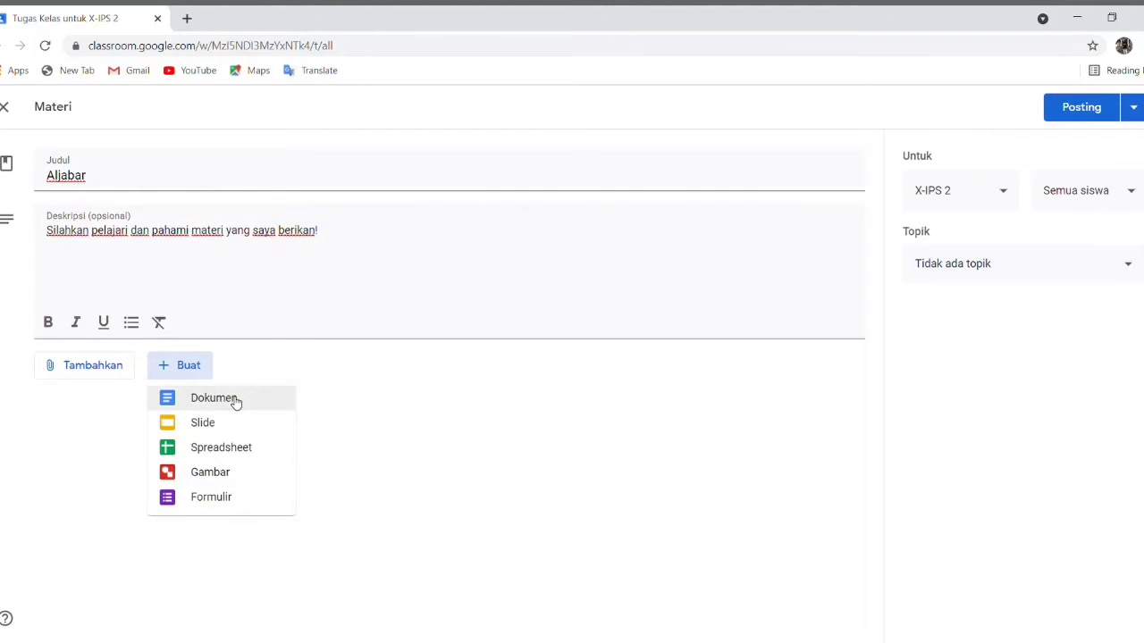
{"action": "left_click", "coordinate": [214, 399]}
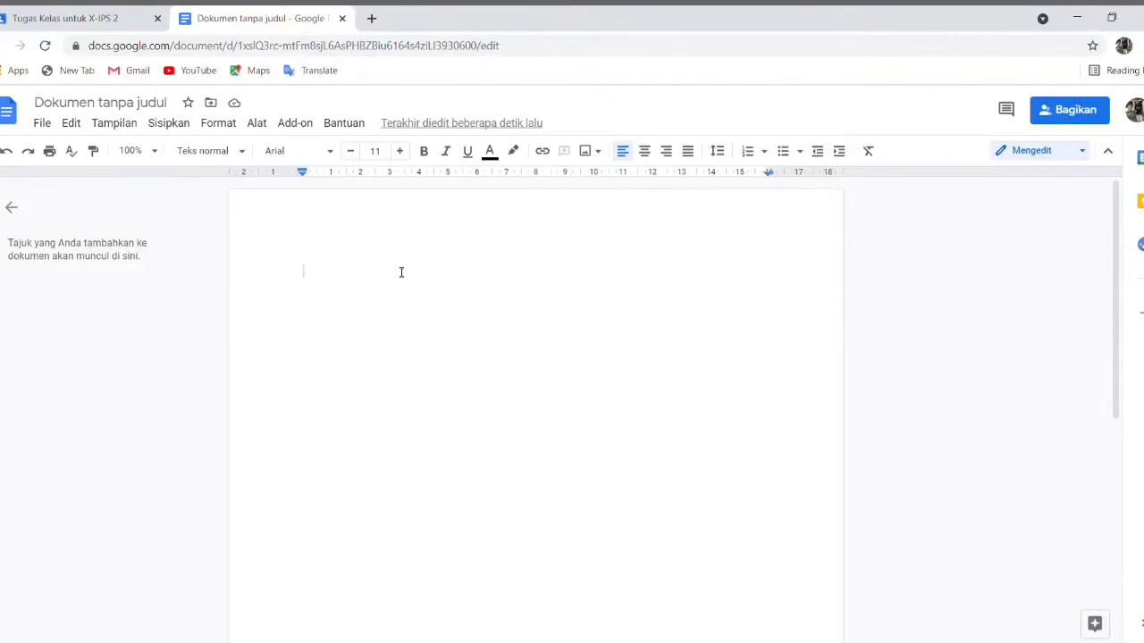
{"action": "left_click", "coordinate": [341, 18]}
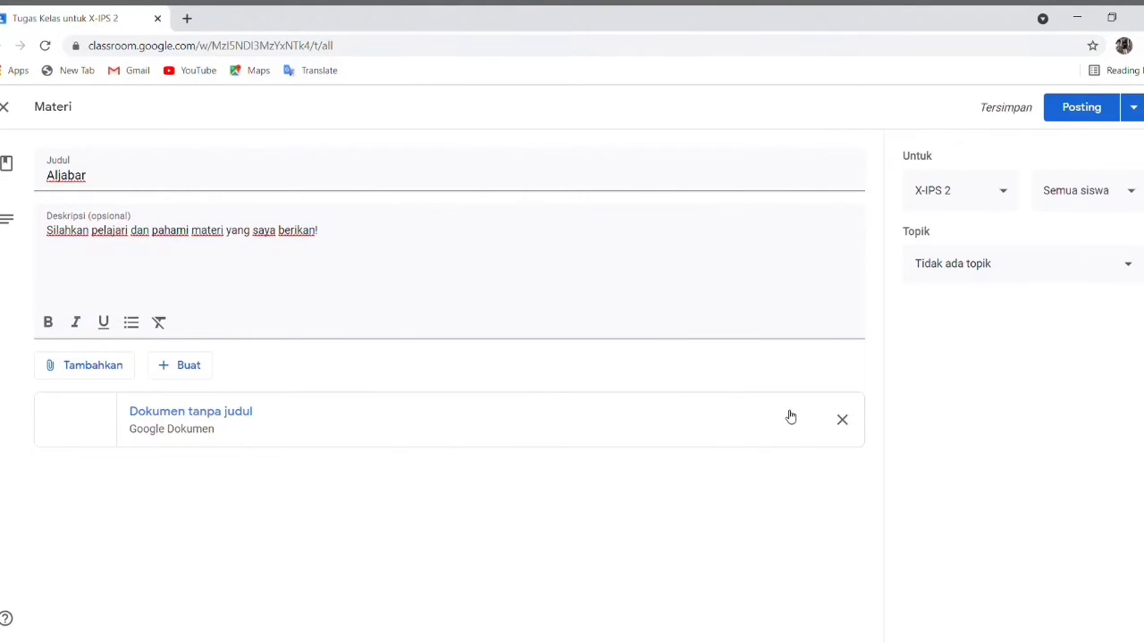
{"action": "left_click", "coordinate": [843, 420]}
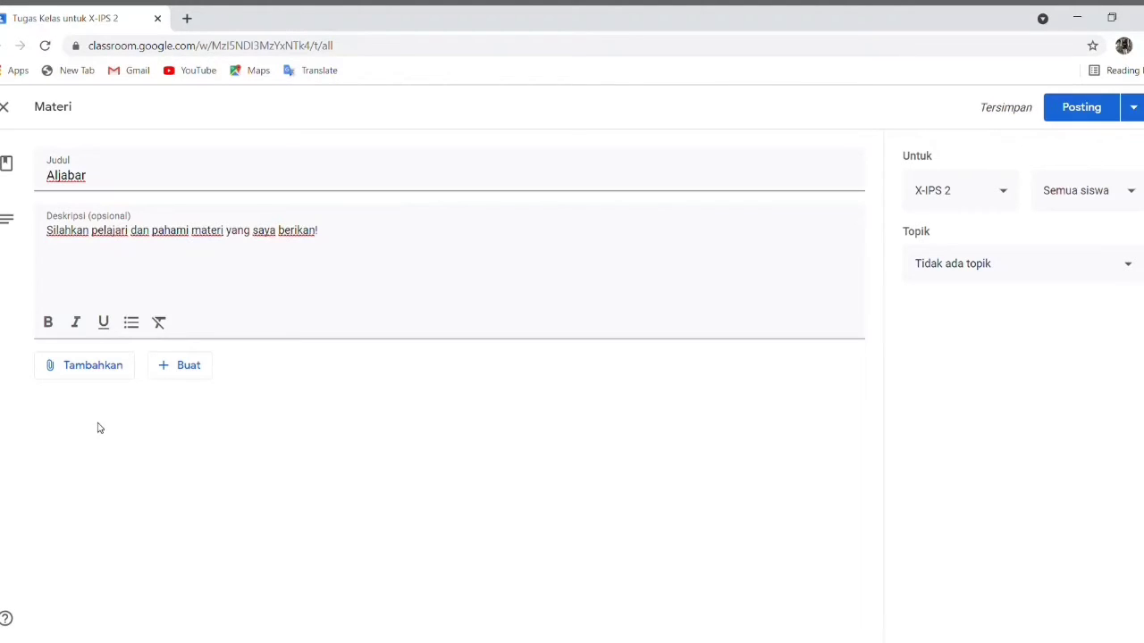
Upload the PowerPoint file "Materi Aljabar" from the Documents folder as an attachment to the Aljabar material
{"action": "left_click", "coordinate": [78, 374]}
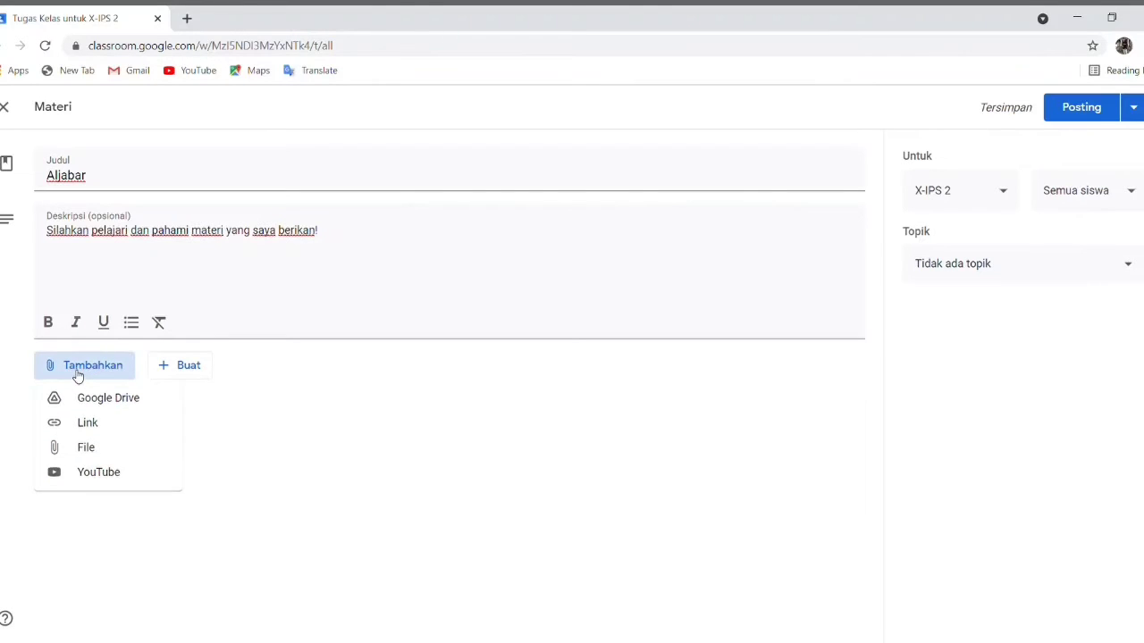
{"action": "left_click", "coordinate": [94, 452]}
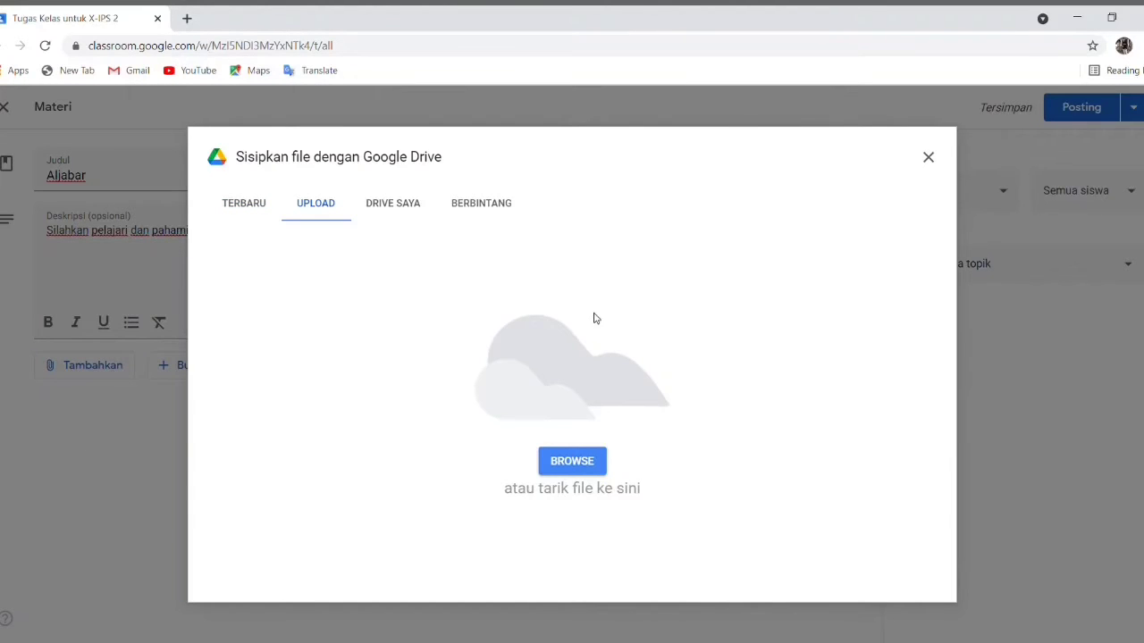
{"action": "left_click", "coordinate": [591, 471]}
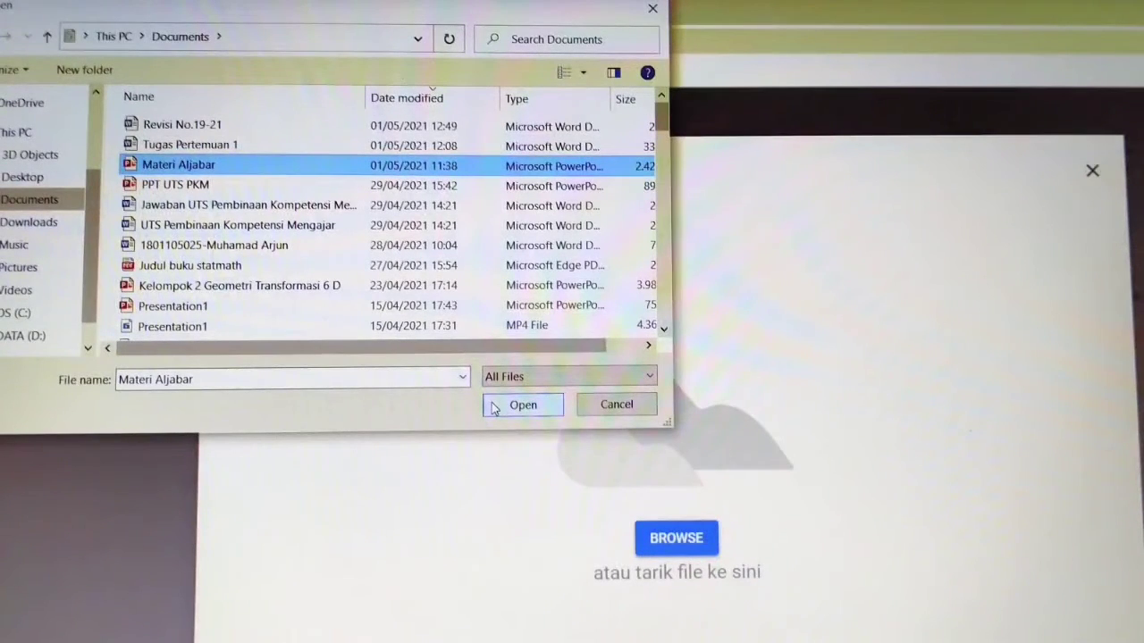
{"action": "left_click", "coordinate": [523, 405]}
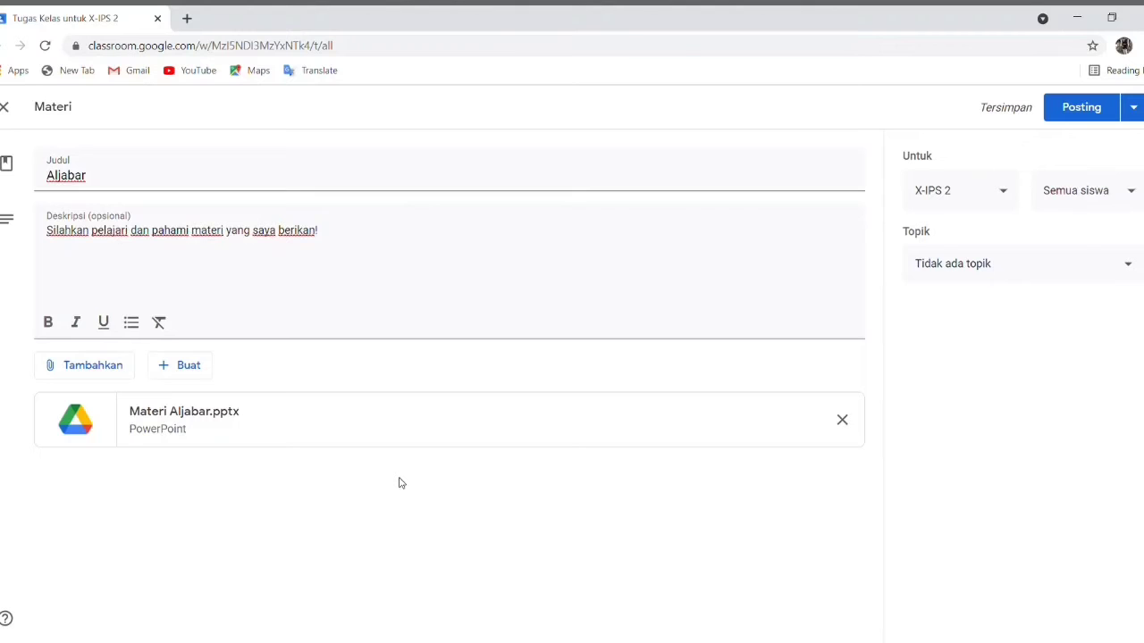
{"action": "left_click", "coordinate": [1137, 109]}
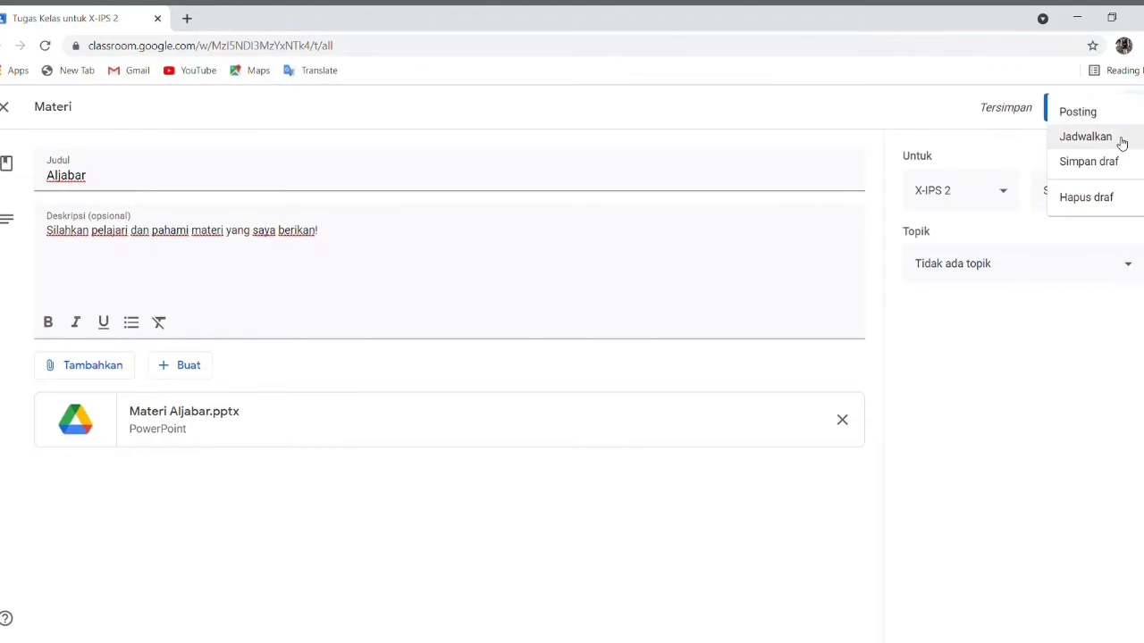
{"action": "left_click", "coordinate": [1119, 139]}
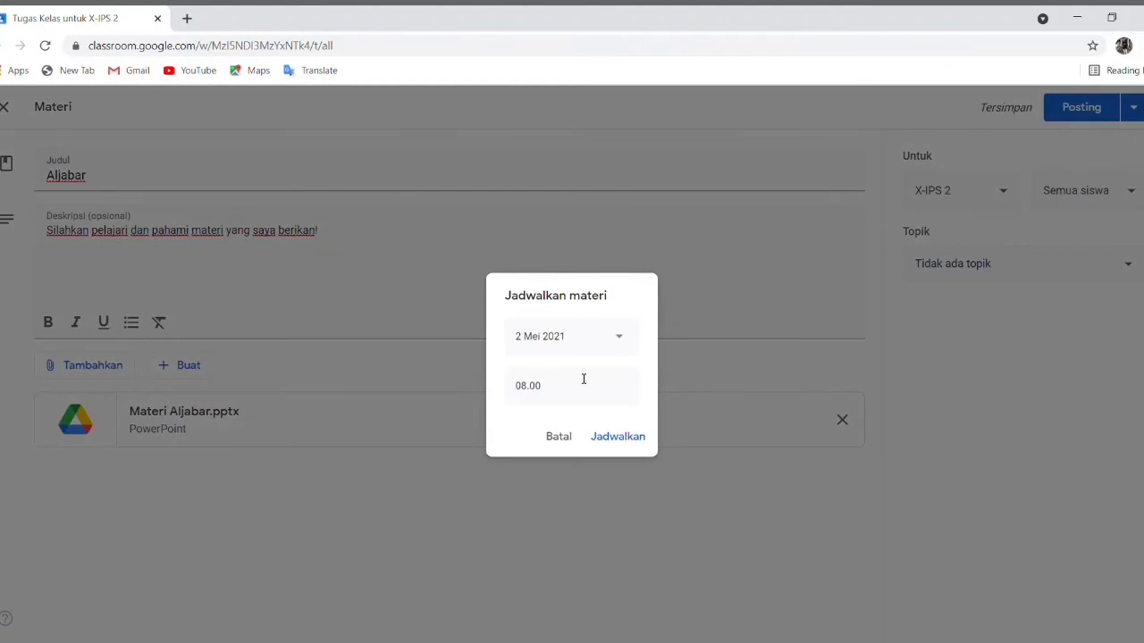
{"action": "left_click", "coordinate": [619, 341]}
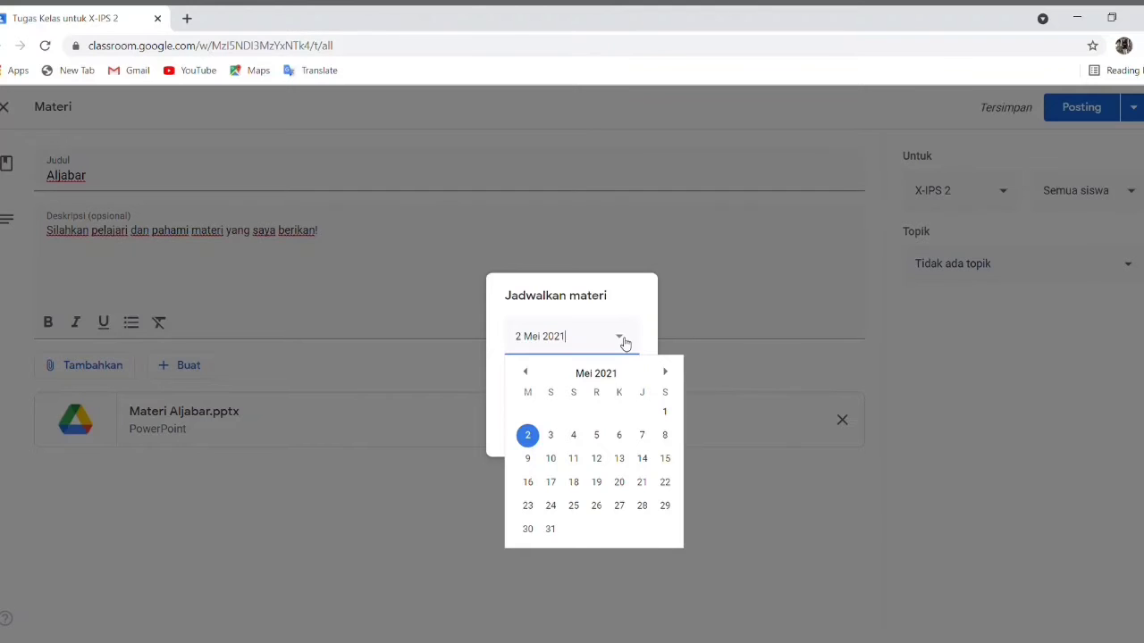
{"action": "left_click", "coordinate": [703, 349]}
{"action": "left_click", "coordinate": [703, 350]}
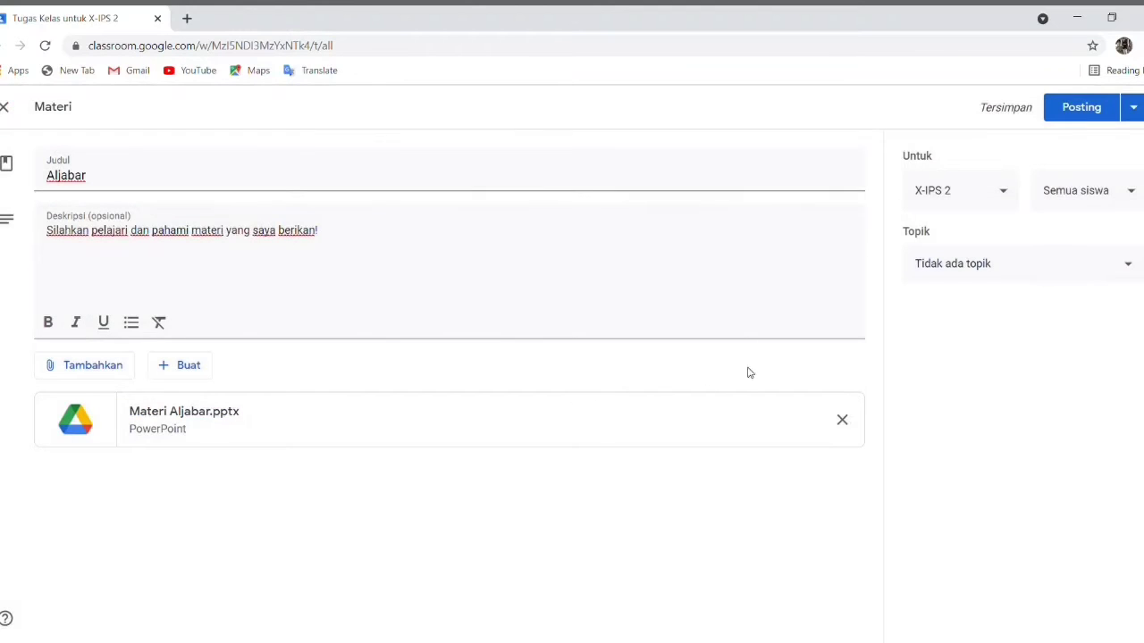
{"action": "left_click", "coordinate": [1133, 114]}
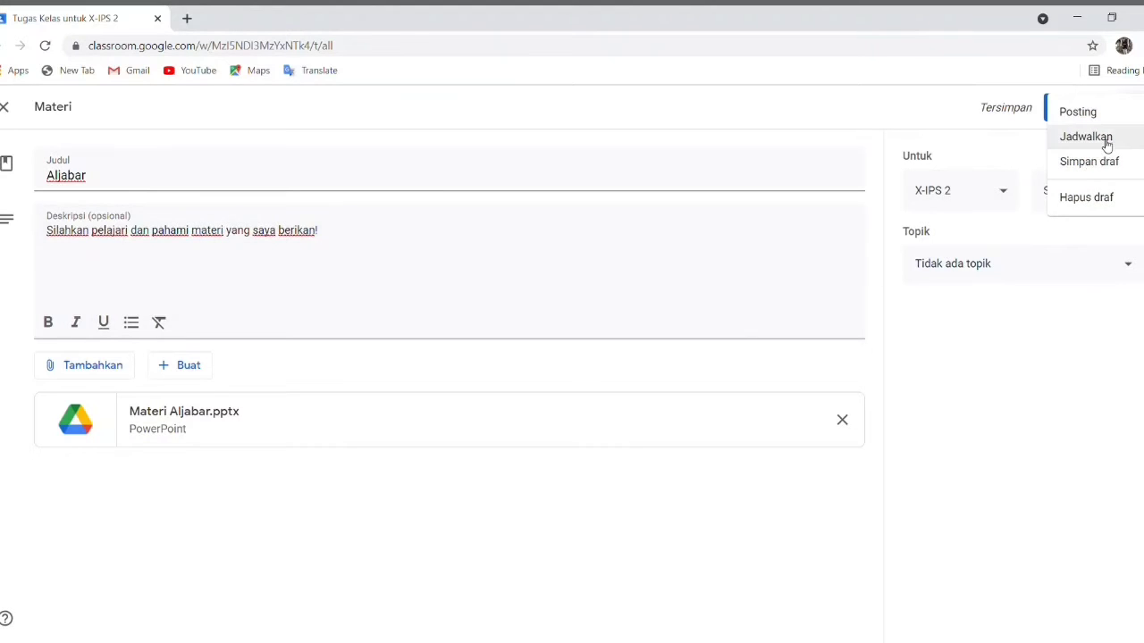
{"action": "left_click", "coordinate": [1106, 143]}
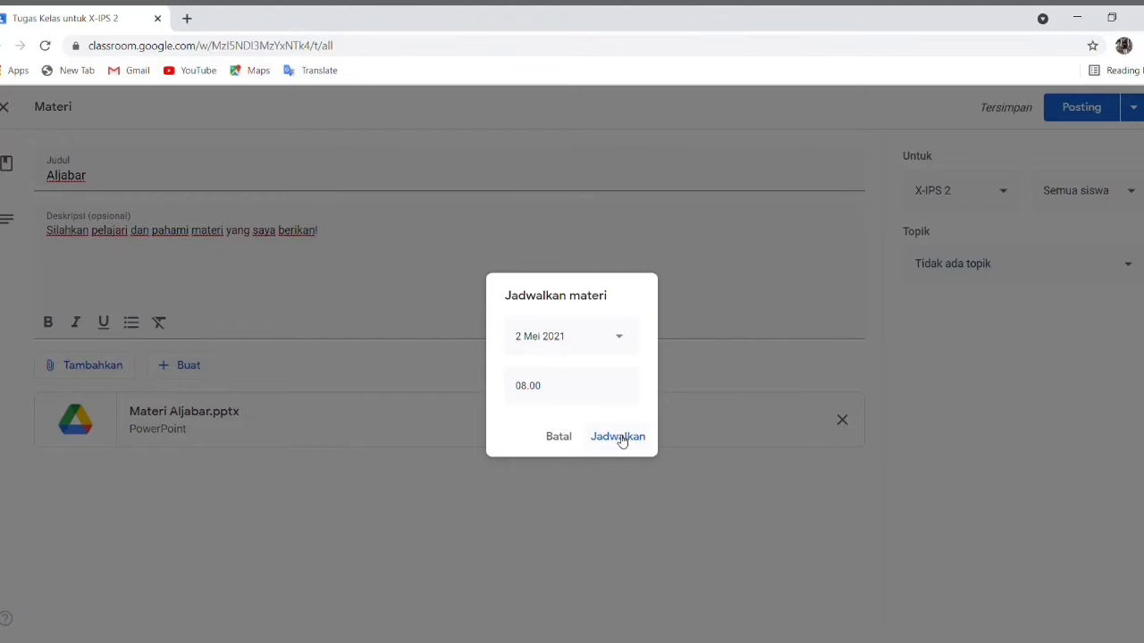
{"action": "left_click", "coordinate": [556, 439]}
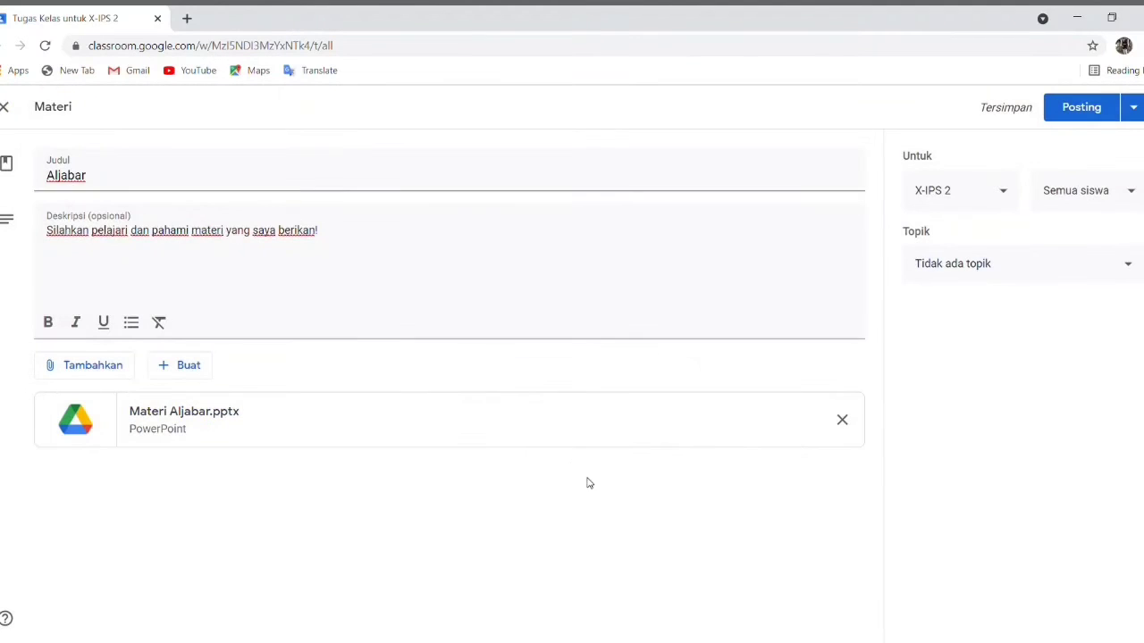
Post the Aljabar material to the class immediately and expand its entry in the classwork list
{"action": "left_click", "coordinate": [1087, 108]}
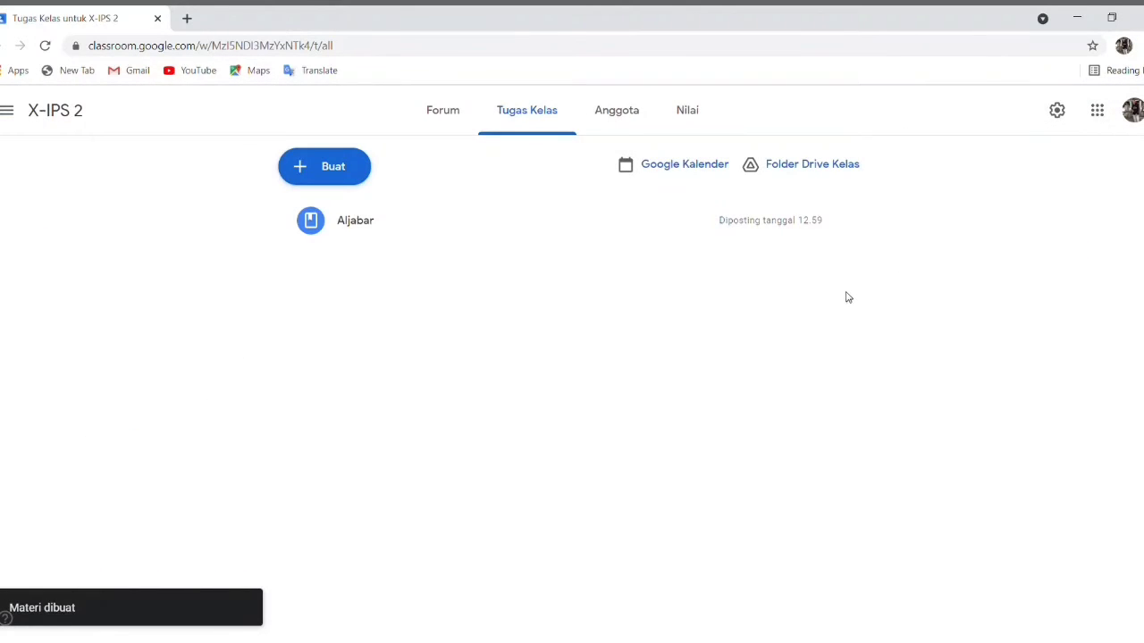
{"action": "left_click", "coordinate": [644, 228]}
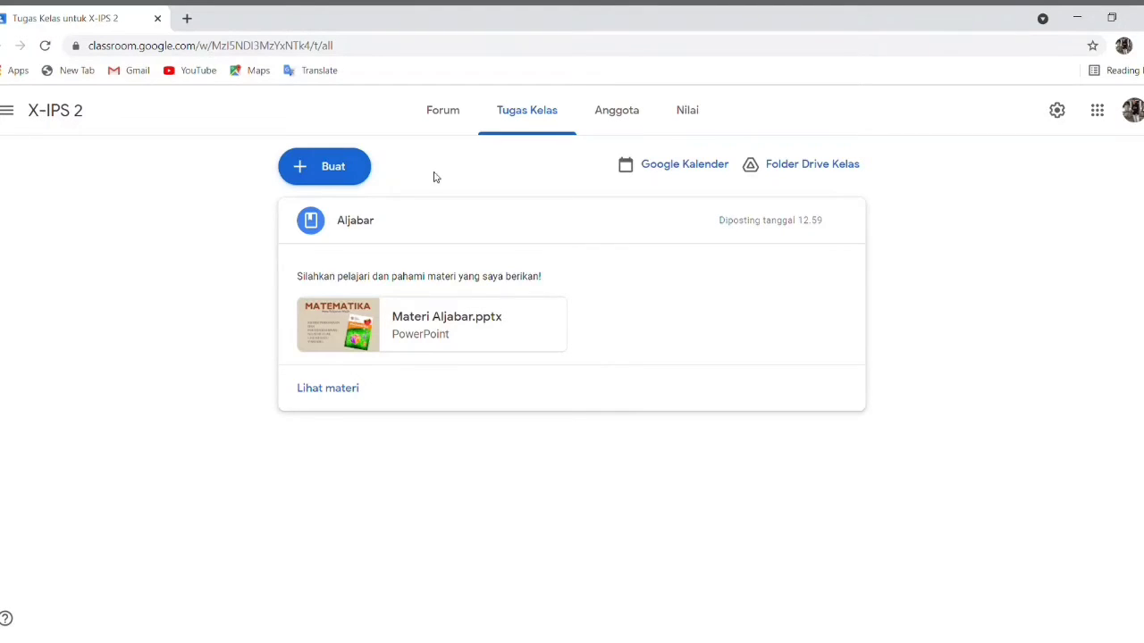
Start a new Tugas assignment for X-IPS 2 and title it "Tugas pertemuan 1"
{"action": "left_click", "coordinate": [314, 164]}
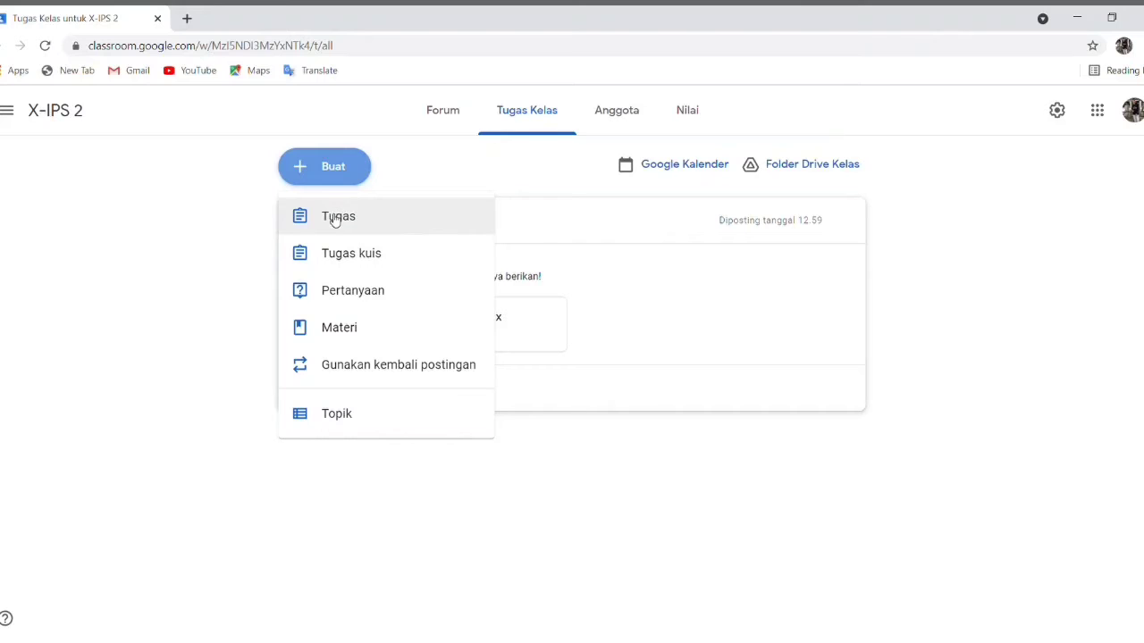
{"action": "left_click", "coordinate": [336, 221]}
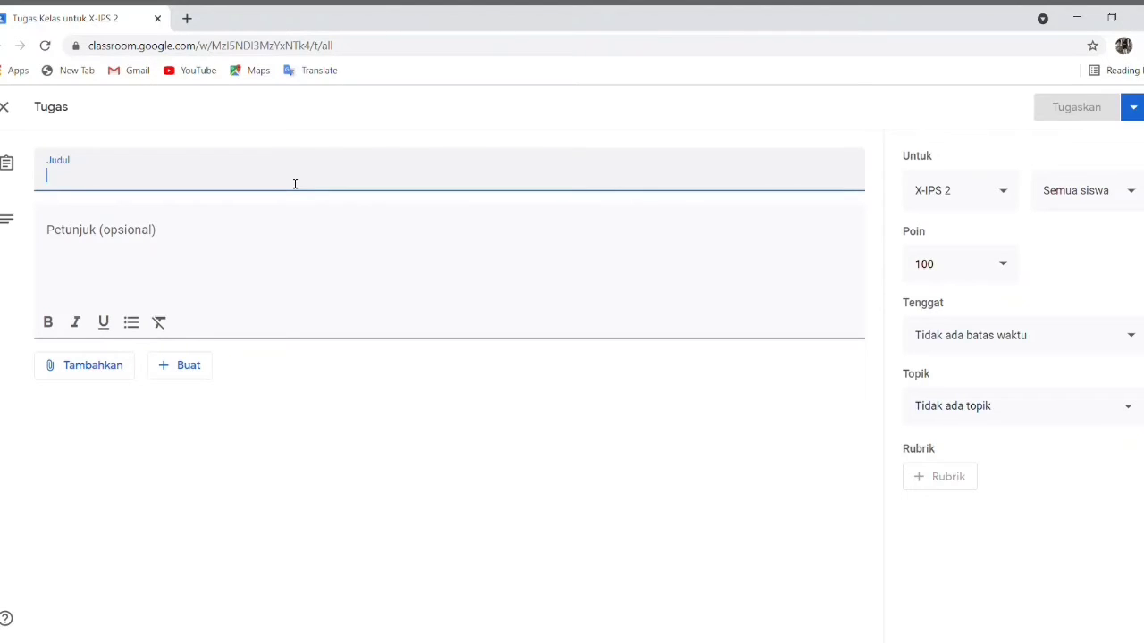
{"action": "type", "text": "Tugas "}
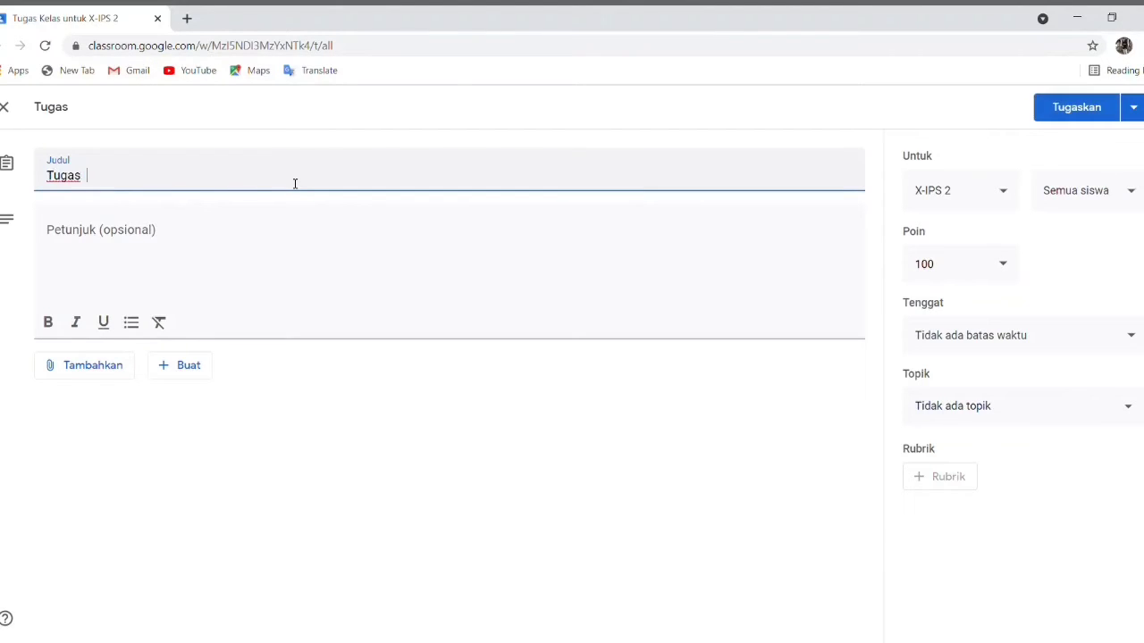
{"action": "type", "text": "pertemuan 1"}
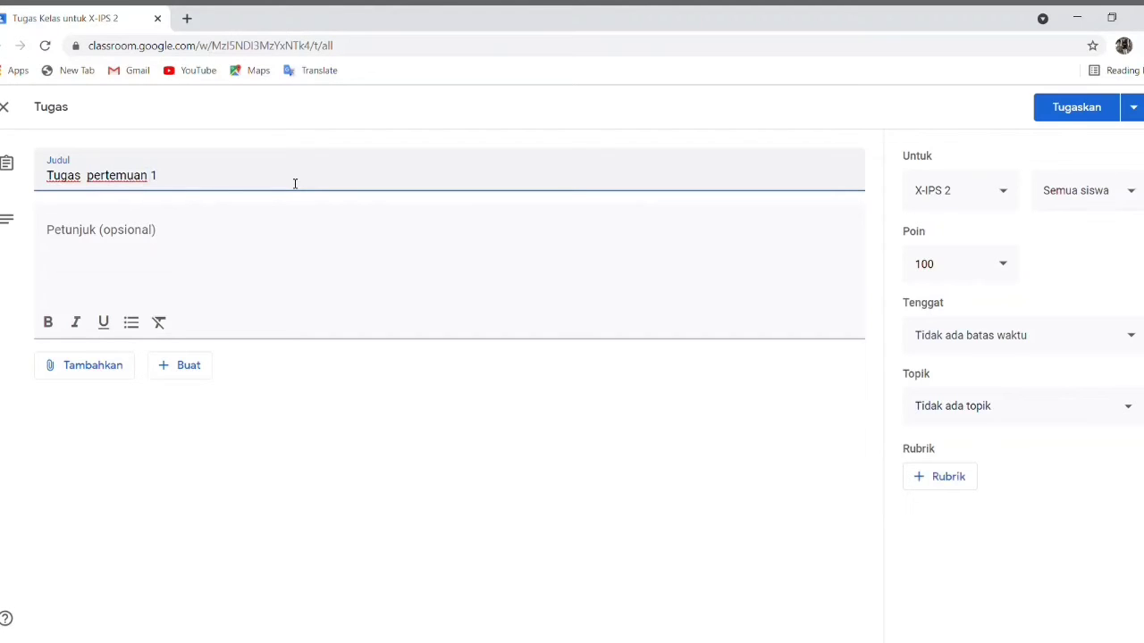
Enter the assignment's instructions as "Silahkan dikerjakan secara mandiri. Pilihlah jawaban yang menurut anda benar!"
{"action": "left_click", "coordinate": [256, 248]}
{"action": "type", "text": "S"}
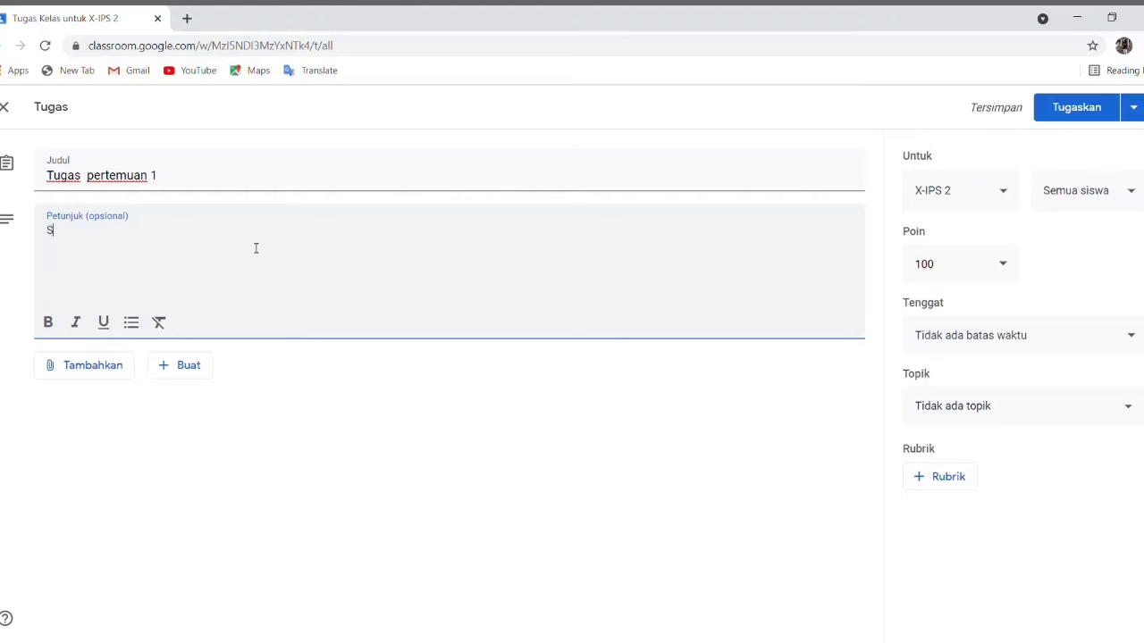
{"action": "type", "text": "ilahkan "}
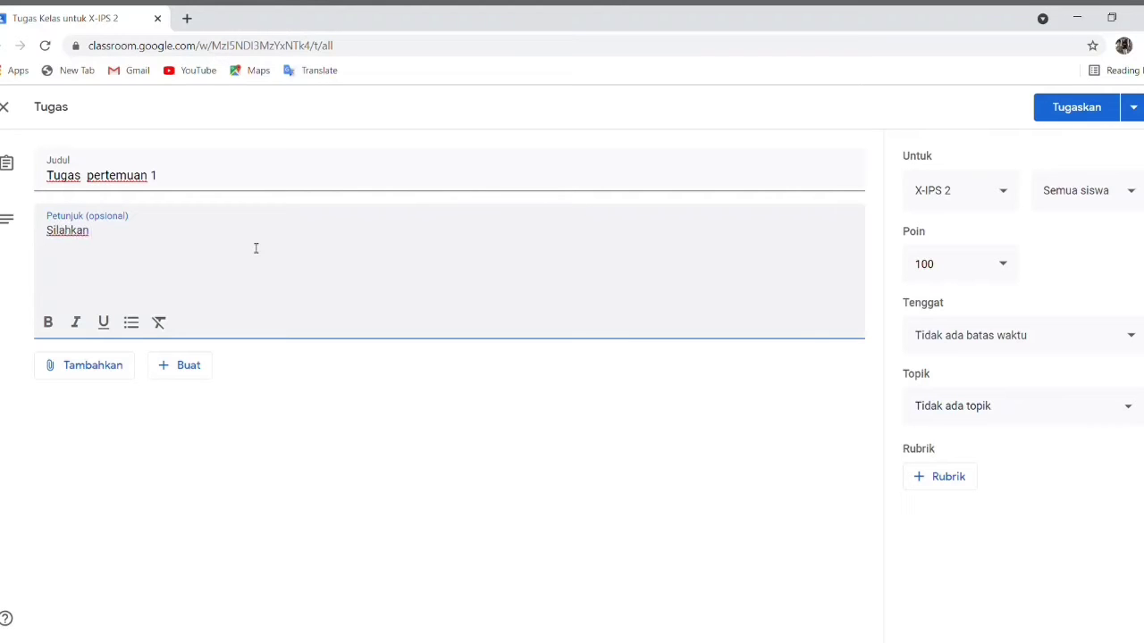
{"action": "type", "text": "dike"}
{"action": "type", "text": "rjakan s"}
{"action": "type", "text": "ecara man"}
{"action": "type", "text": "i"}
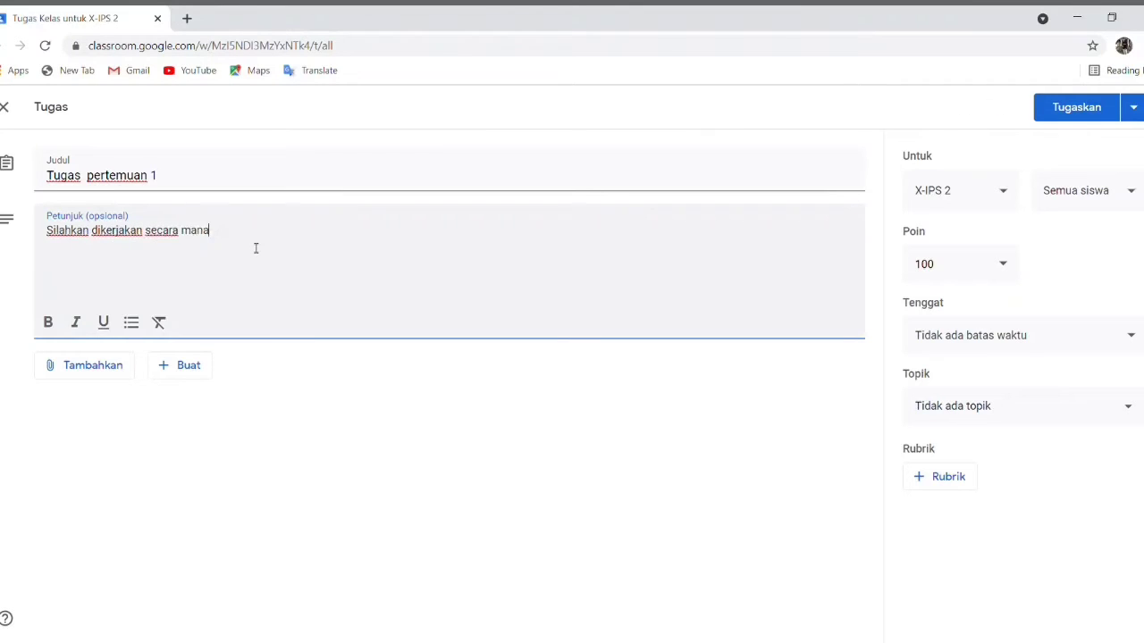
{"action": "type", "text": "ndiri. Pilihlah jawaban"}
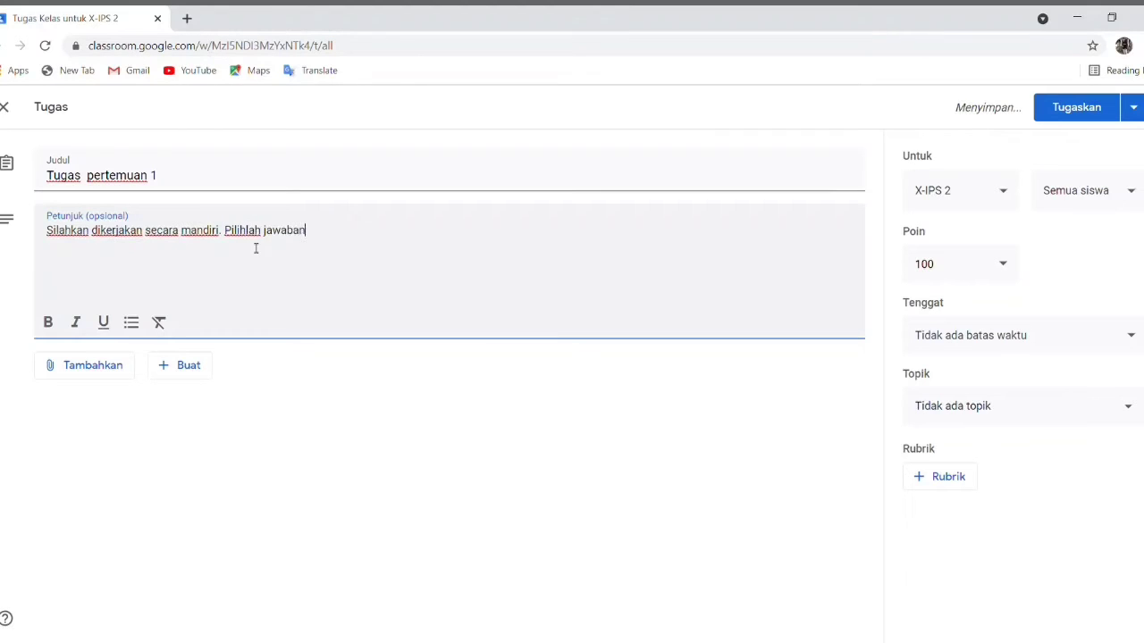
{"action": "type", "text": " yang menur"}
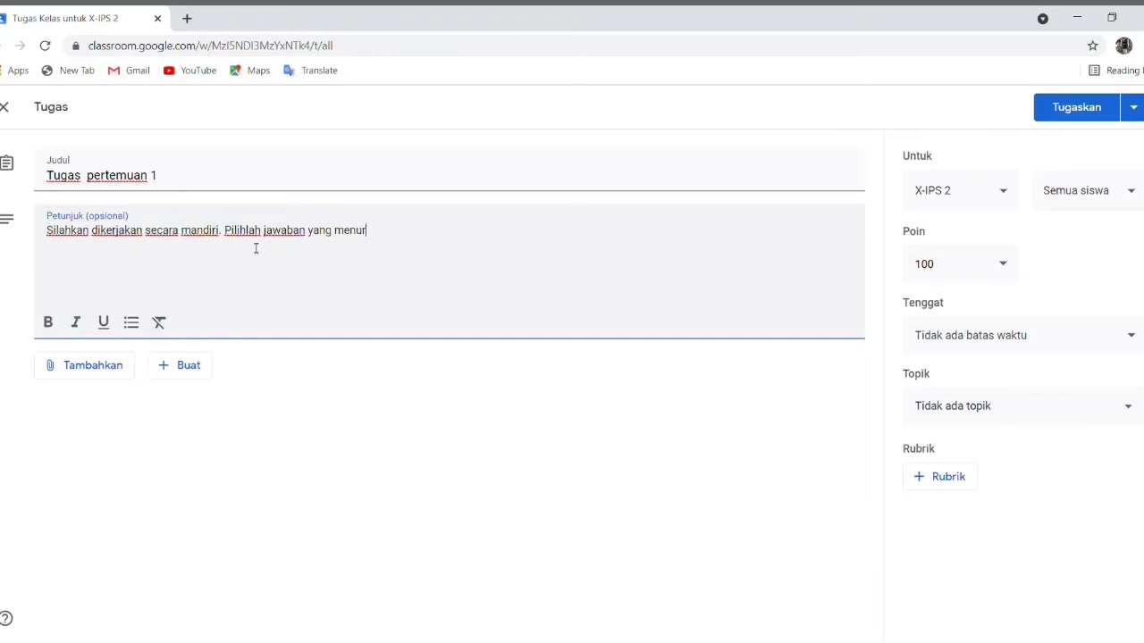
{"action": "type", "text": "ut anda benar"}
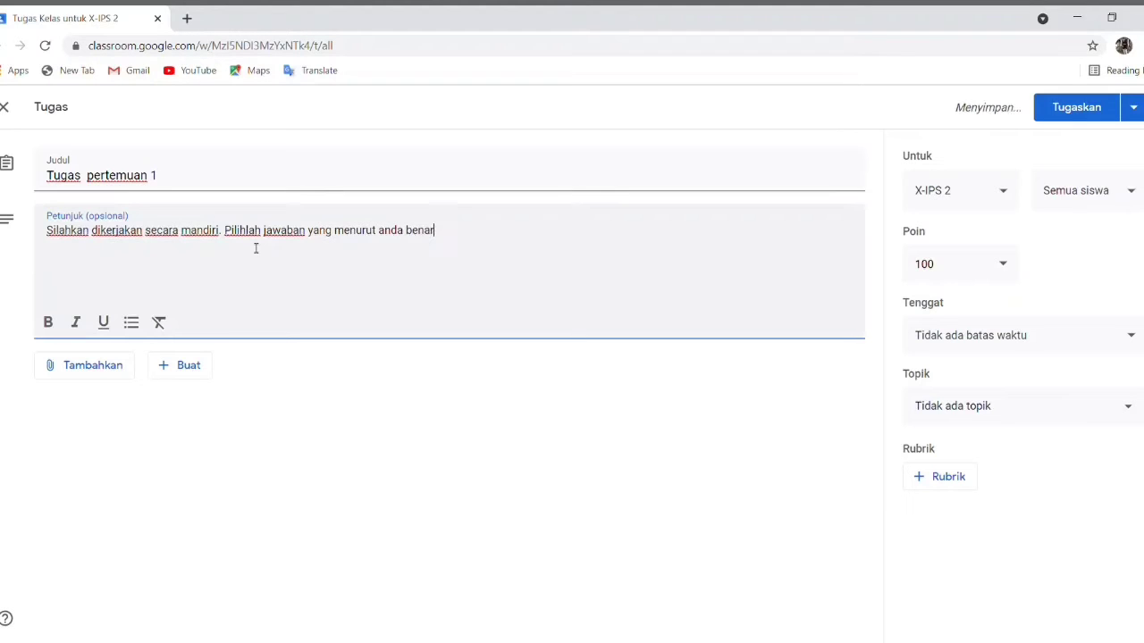
{"action": "type", "text": "@"}
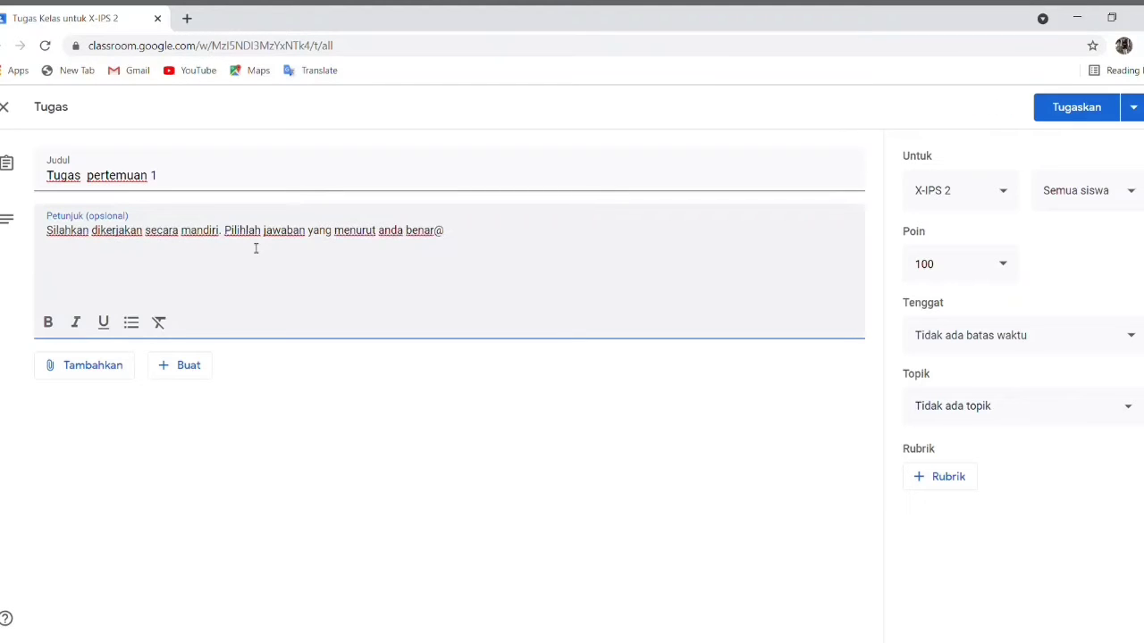
{"action": "key", "text": "BackSpace"}
{"action": "type", "text": "!"}
{"action": "left_click", "coordinate": [336, 401]}
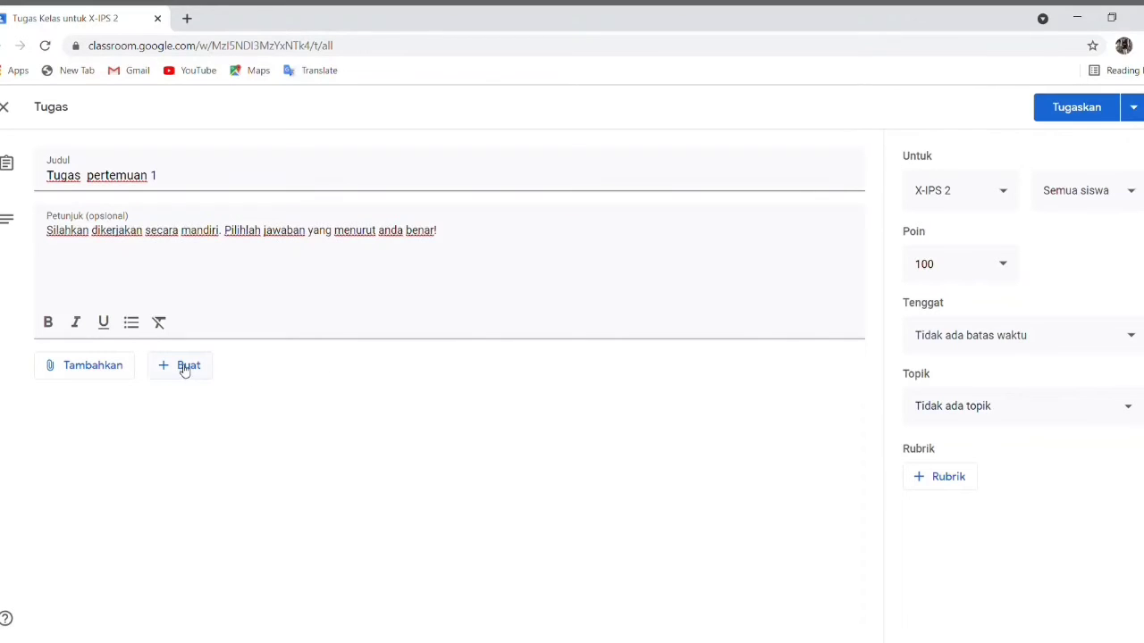
Upload the Word file "Tugas Pertemuan 1" from the Documents folder as an attachment to the assignment
{"action": "left_click", "coordinate": [79, 373]}
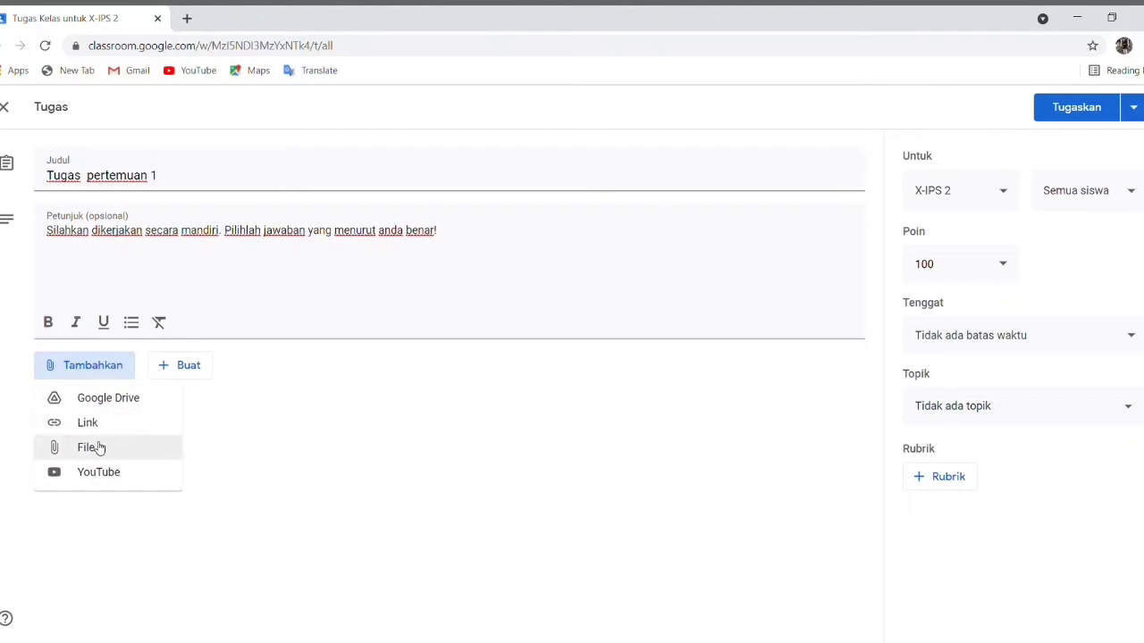
{"action": "left_click", "coordinate": [99, 448]}
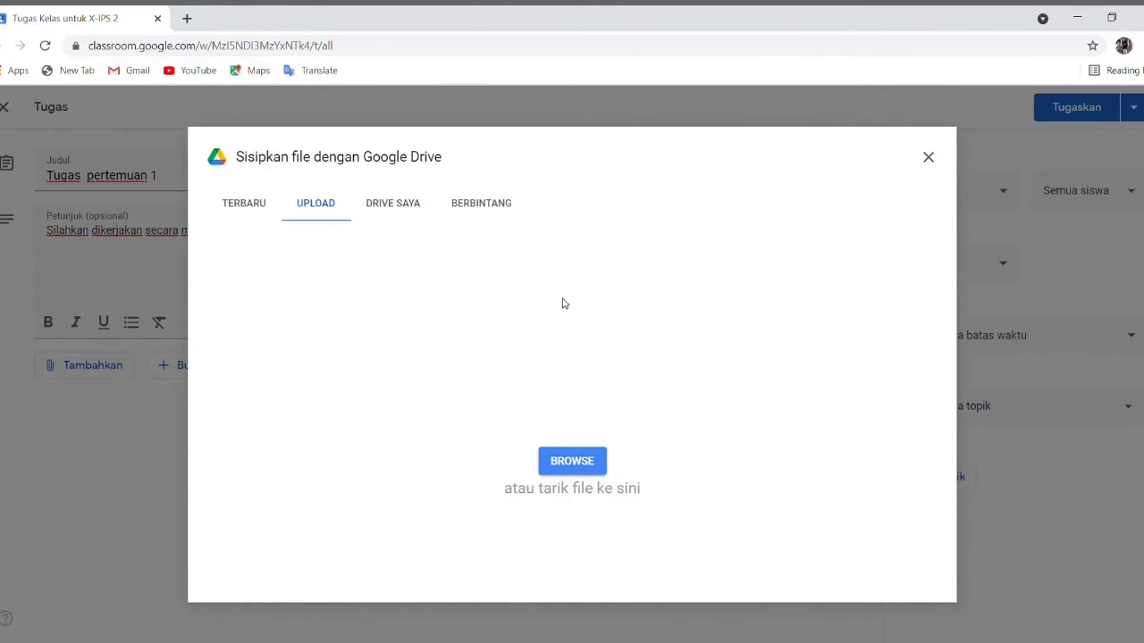
{"action": "left_click", "coordinate": [584, 462]}
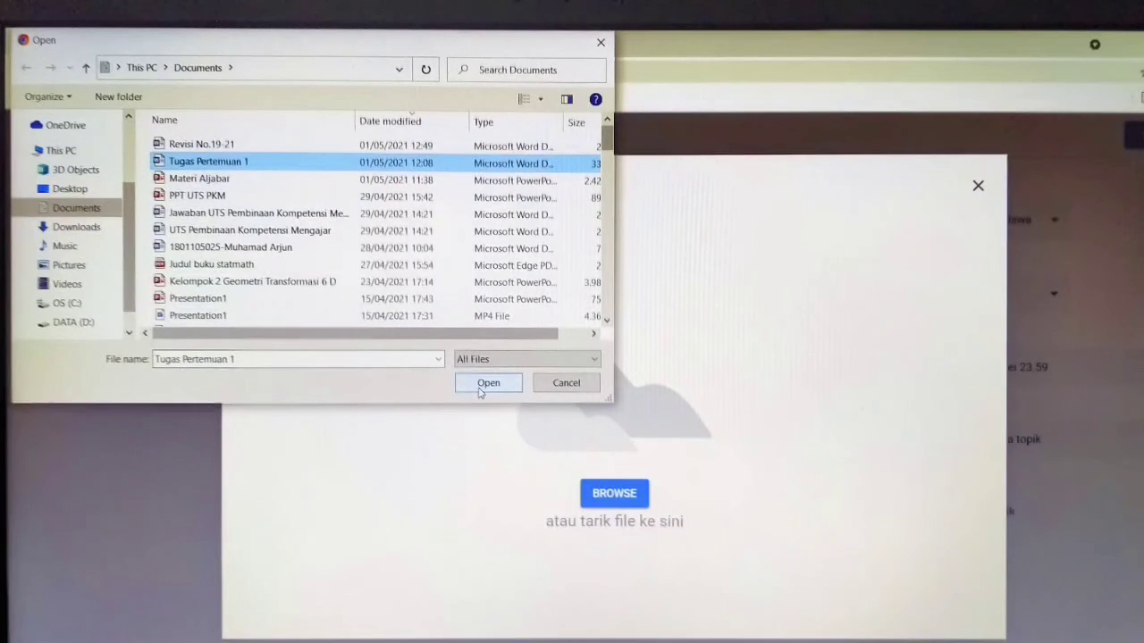
{"action": "left_click", "coordinate": [488, 382]}
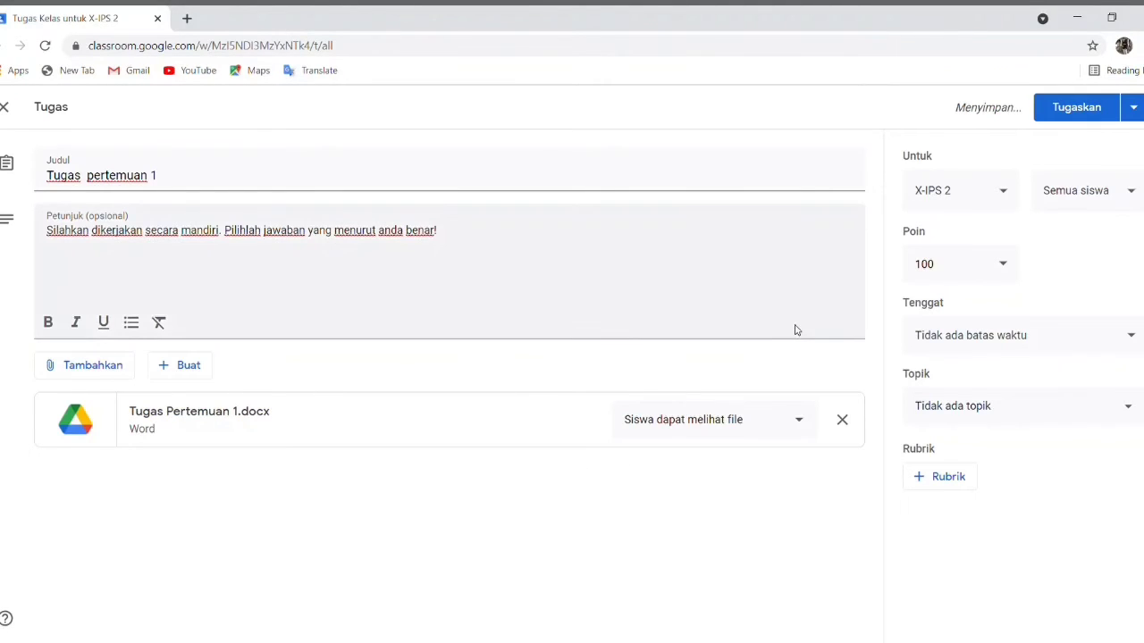
Schedule the assignment "Tugas pertemuan 1" for 5 Mei 2021 at 08.00
{"action": "left_click", "coordinate": [1135, 108]}
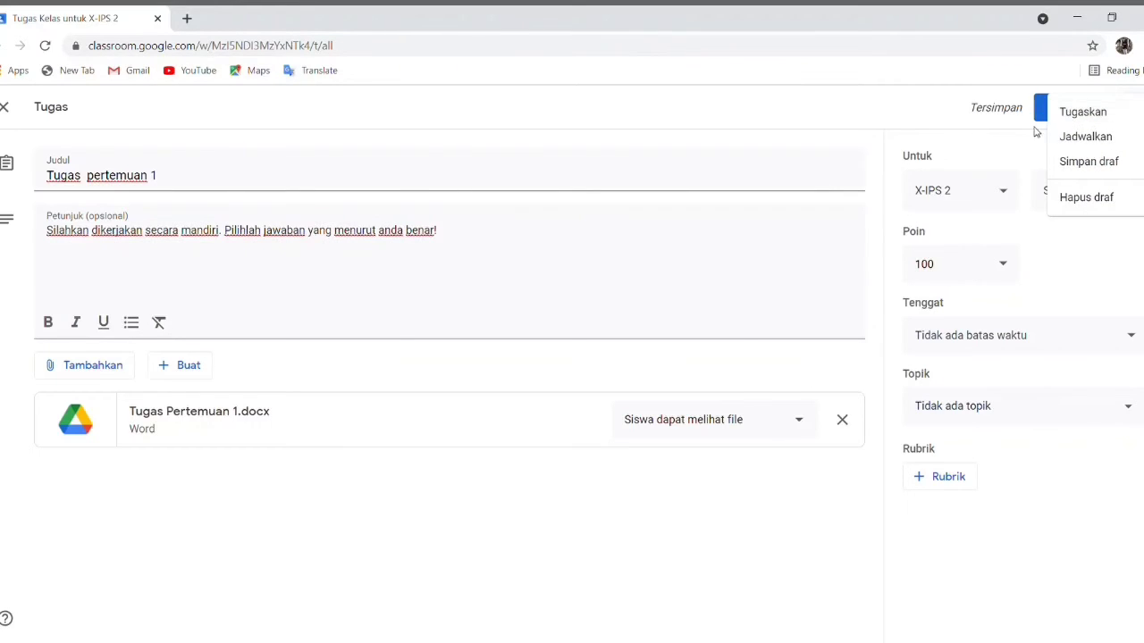
{"action": "left_click", "coordinate": [1089, 138]}
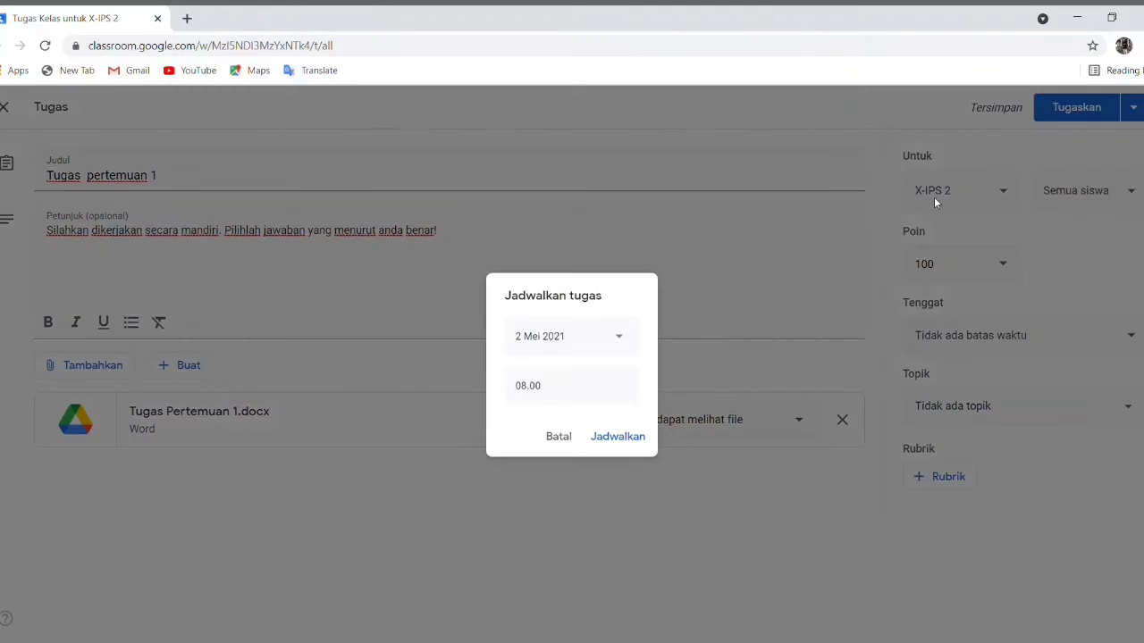
{"action": "left_click", "coordinate": [620, 338]}
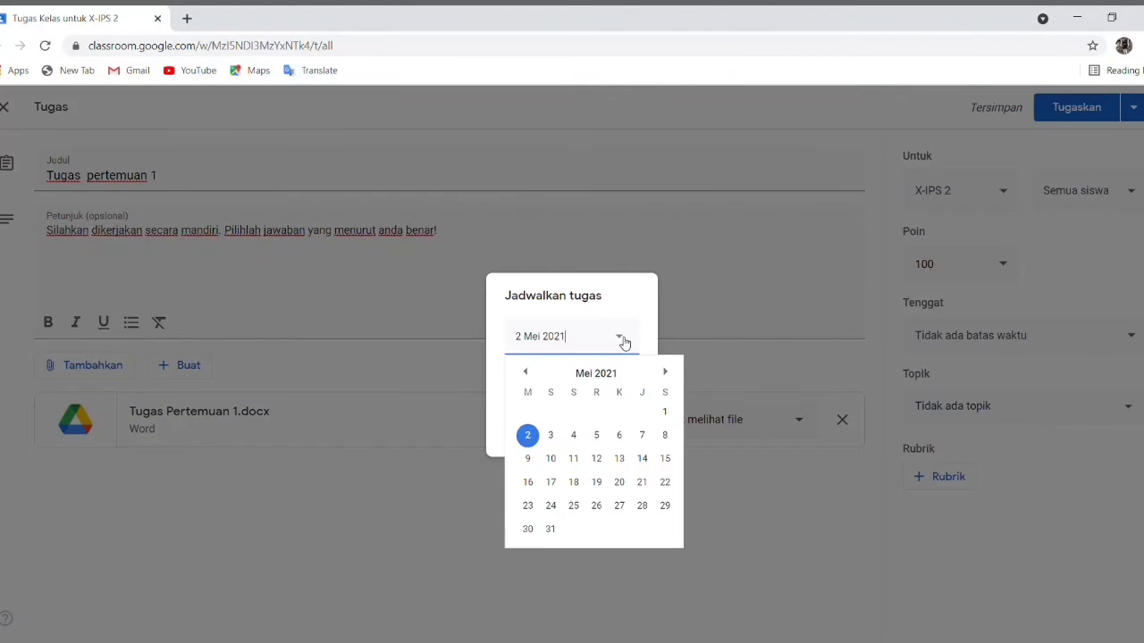
{"action": "left_click", "coordinate": [597, 436]}
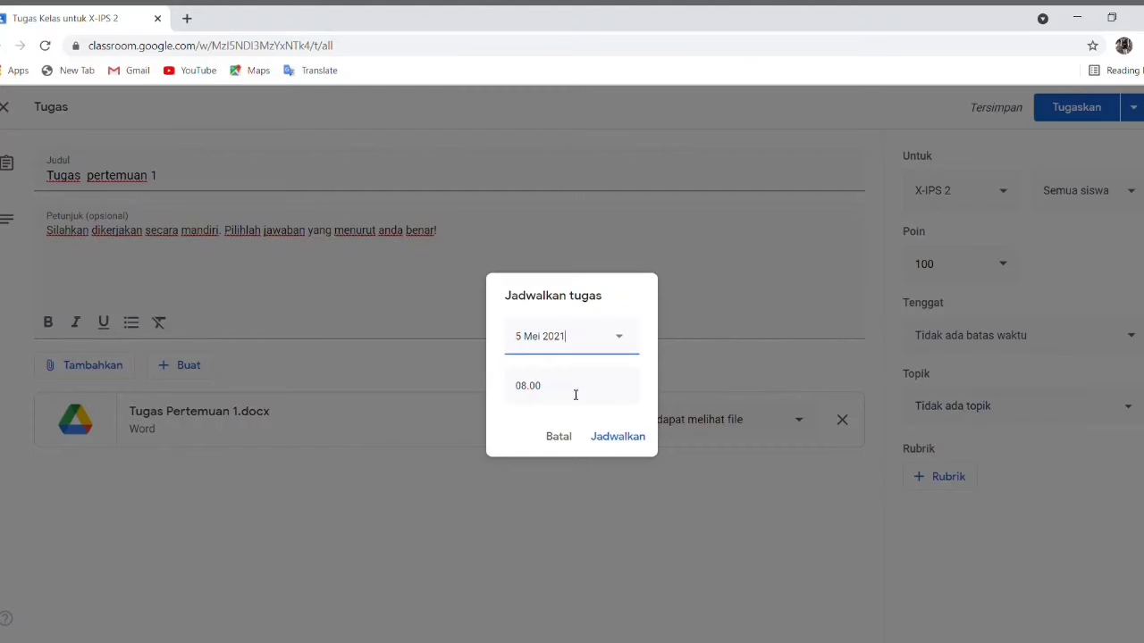
{"action": "left_click", "coordinate": [638, 437]}
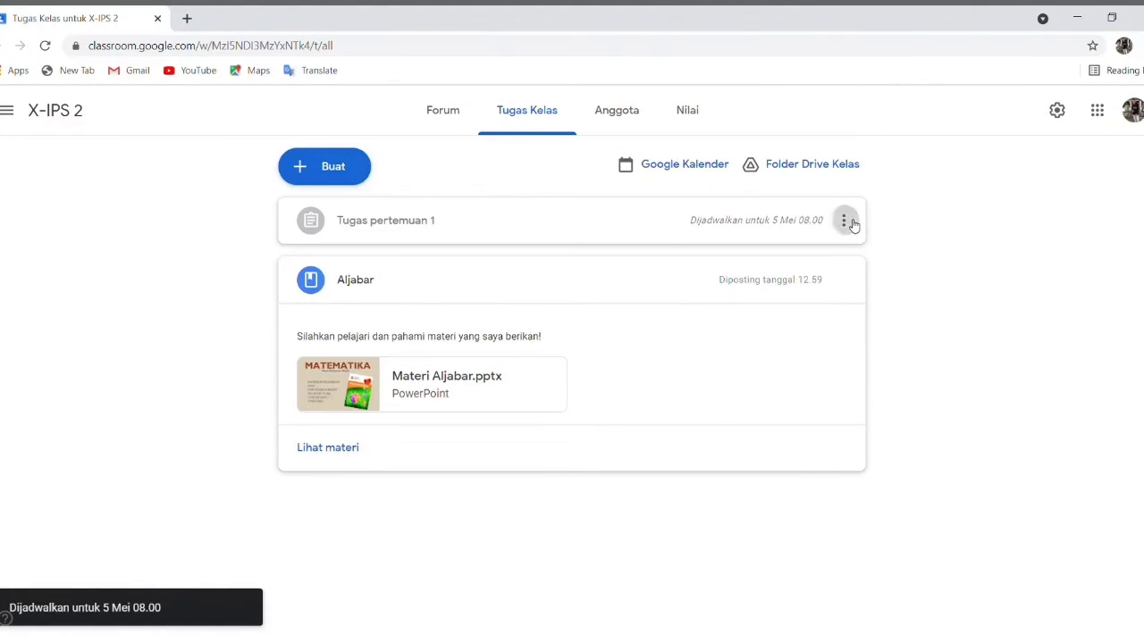
Edit the scheduled "Tugas pertemuan 1" to set its deadline to 5 Mei 2021 at 23.59, save it, and expand its entry
{"action": "left_click", "coordinate": [845, 222]}
{"action": "left_click", "coordinate": [814, 256]}
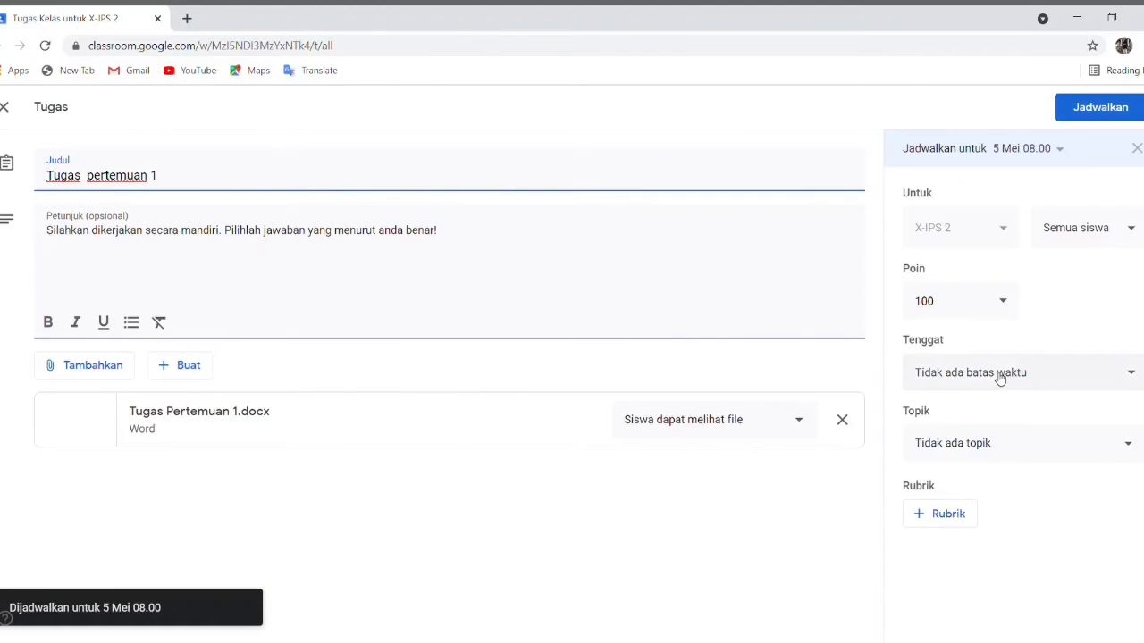
{"action": "left_click", "coordinate": [999, 378]}
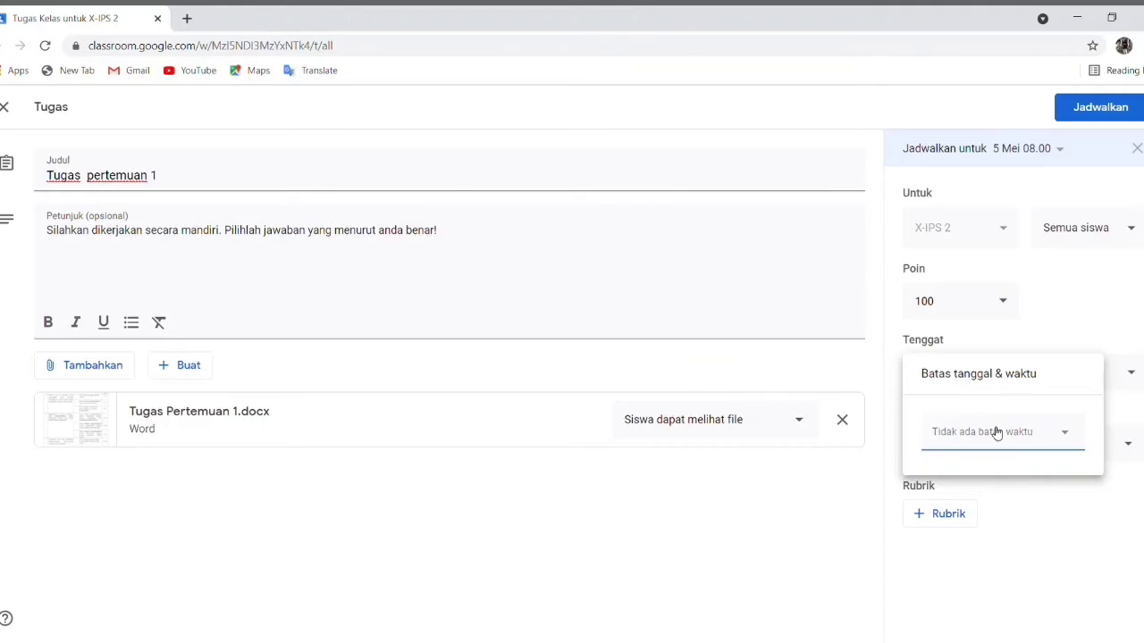
{"action": "left_click", "coordinate": [996, 431]}
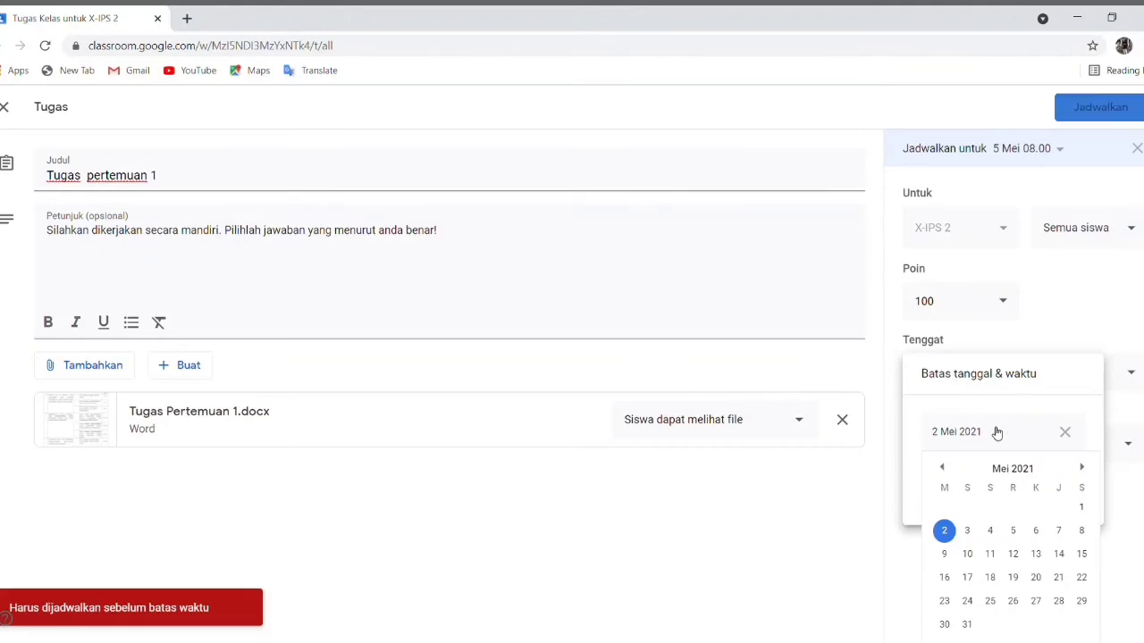
{"action": "left_click", "coordinate": [1011, 529]}
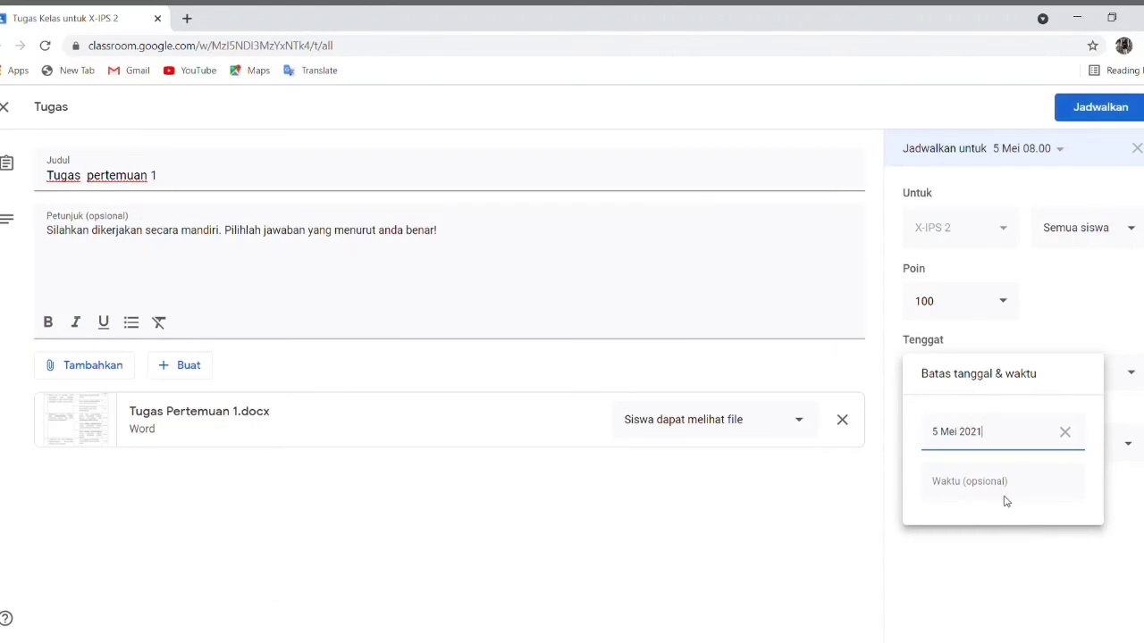
{"action": "left_click", "coordinate": [1001, 484]}
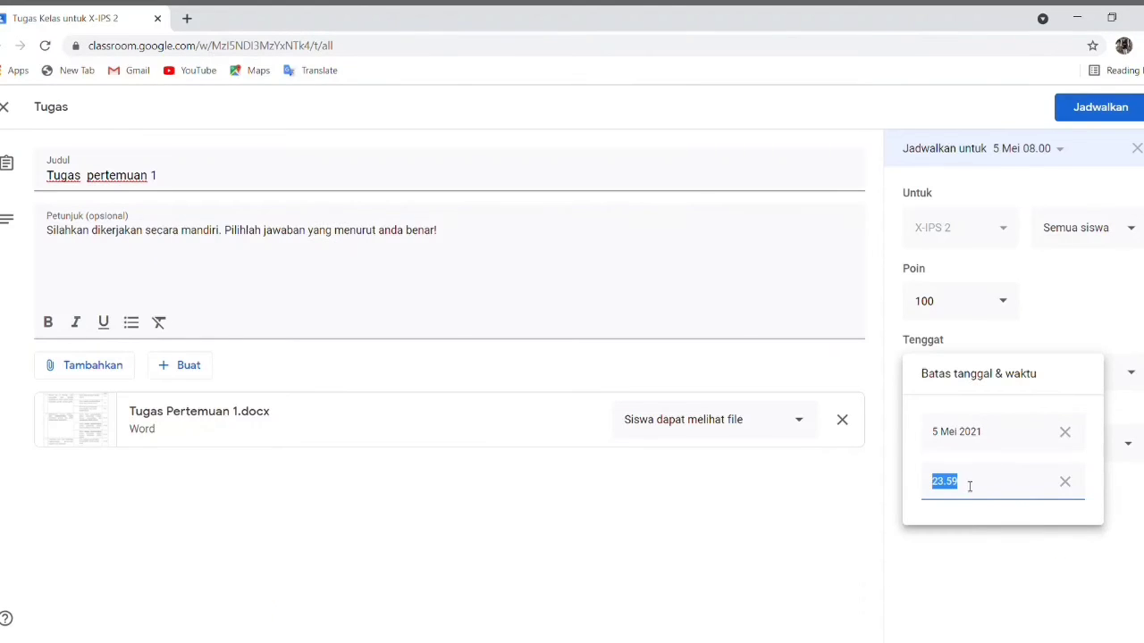
{"action": "left_click", "coordinate": [970, 486]}
{"action": "left_click", "coordinate": [833, 489]}
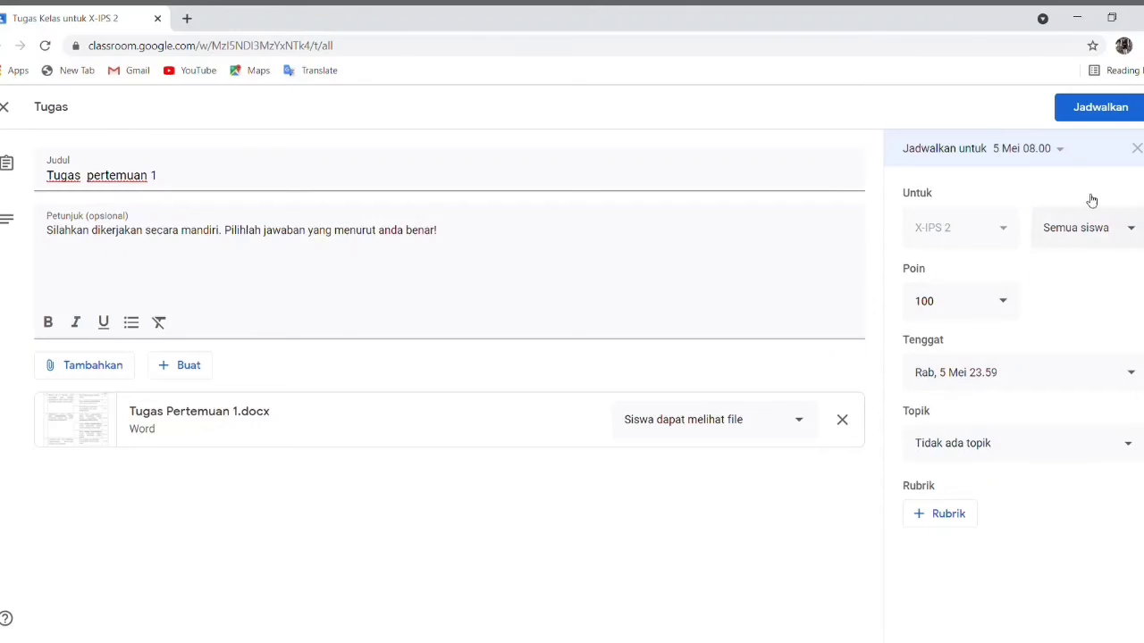
{"action": "left_click", "coordinate": [1100, 107]}
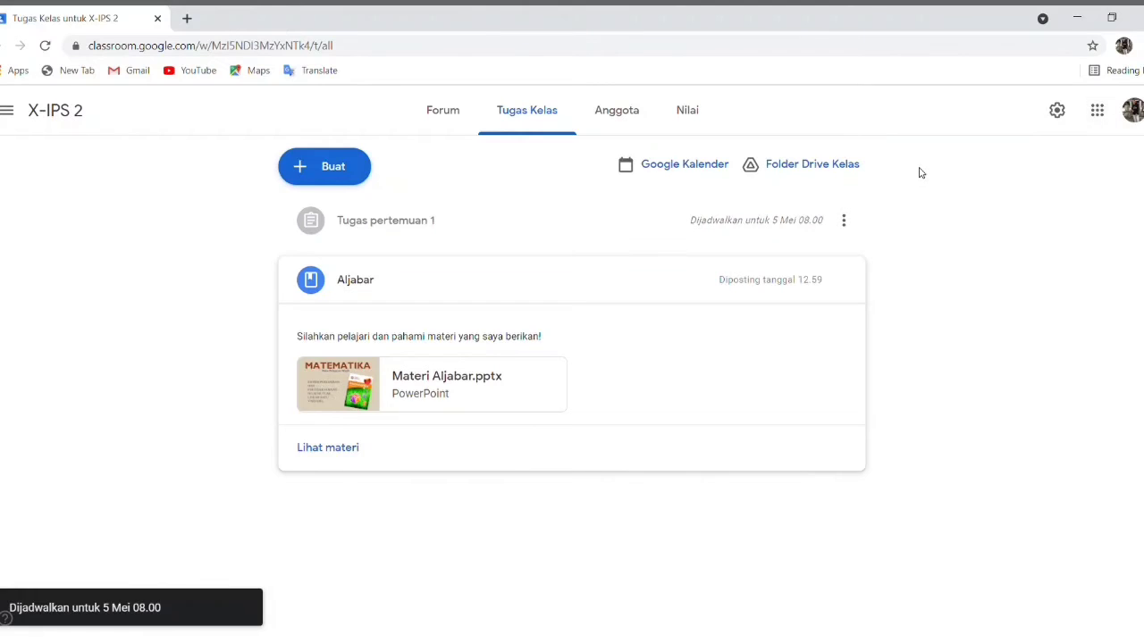
{"action": "left_click", "coordinate": [688, 232]}
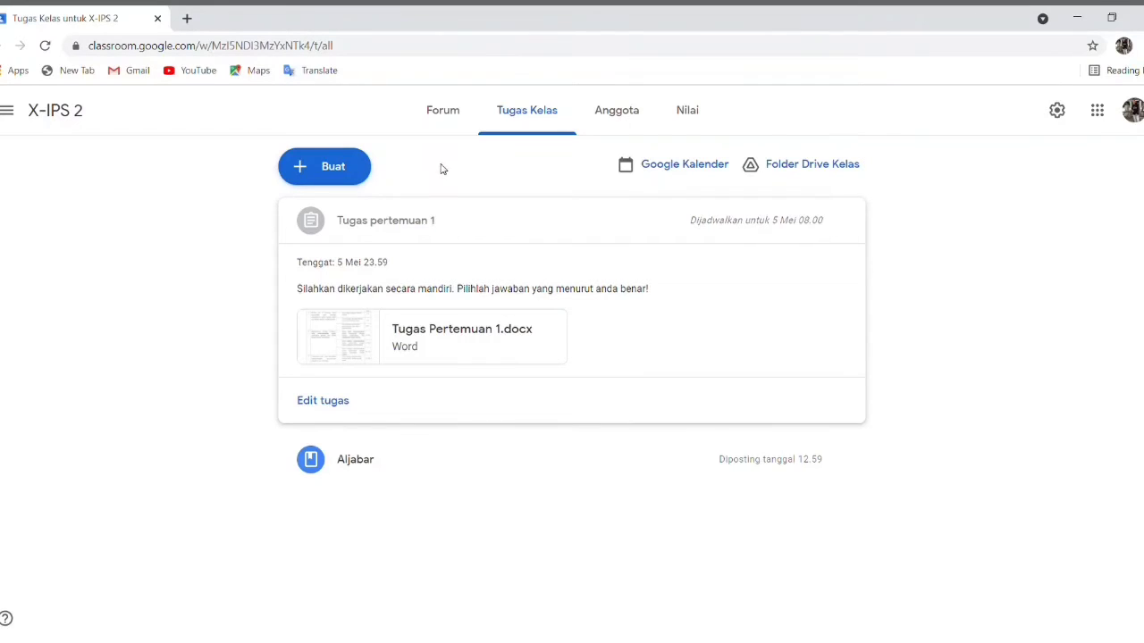
Create a new material post titled "Video pembelajaran materi aljabar"
{"action": "left_click", "coordinate": [303, 170]}
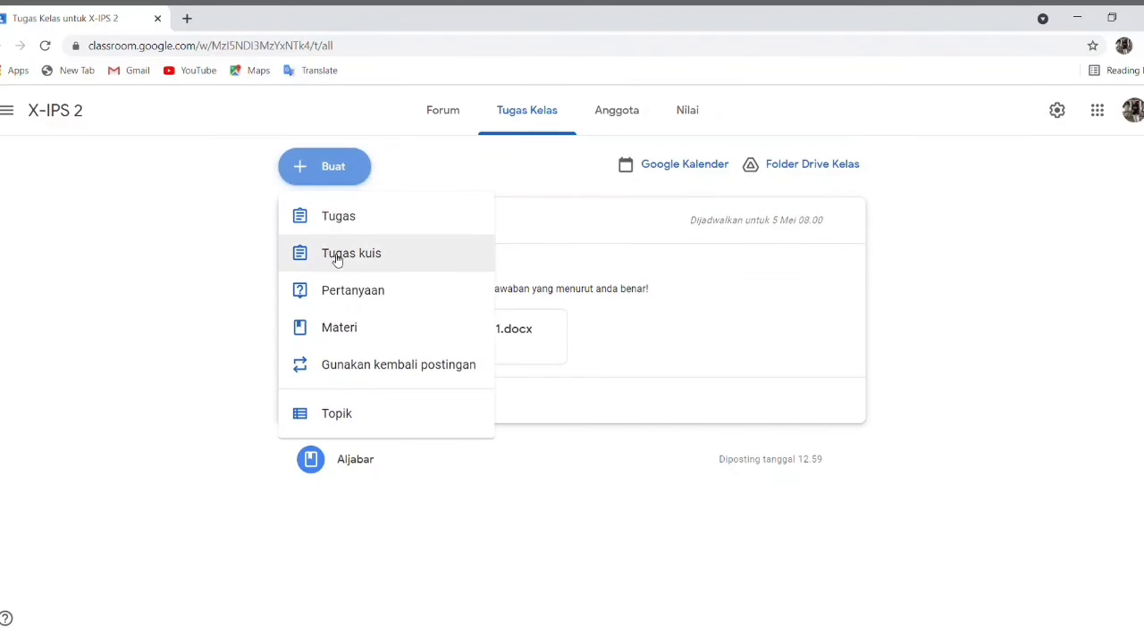
{"action": "left_click", "coordinate": [348, 328]}
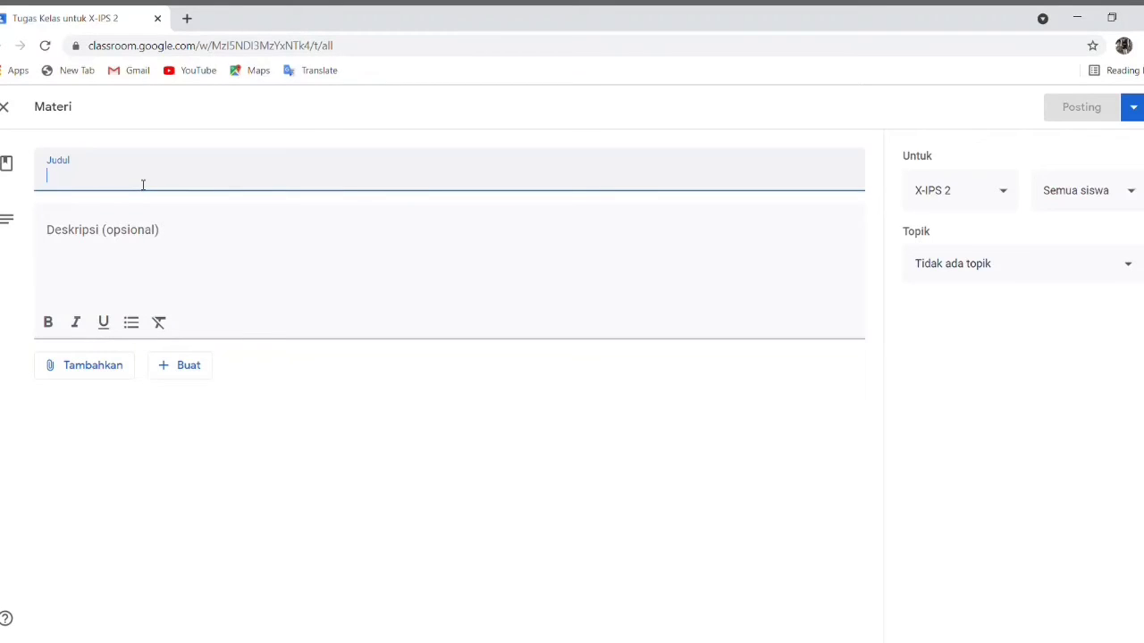
{"action": "type", "text": "Vidoe"}
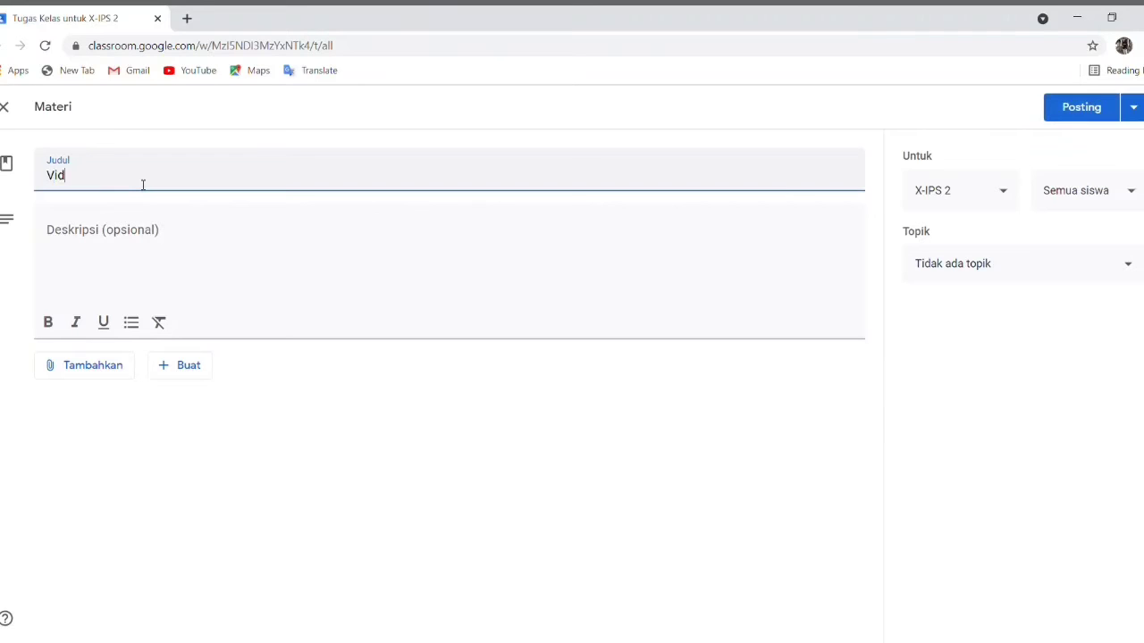
{"action": "key", "text": "BackSpace"}
{"action": "key", "text": "BackSpace"}
{"action": "key", "text": "BackSpace"}
{"action": "type", "text": "eo pembelajaran materi ala"}
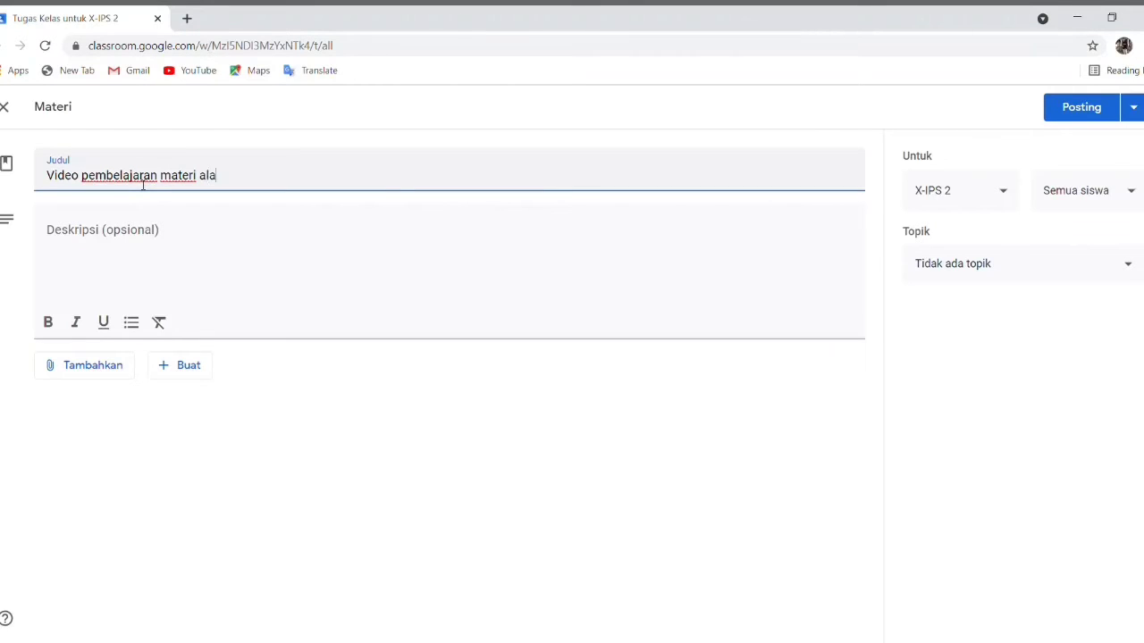
{"action": "key", "text": "BackSpace"}
{"action": "type", "text": "jabar"}
Enter the material's description as "Silahkan kalian menonton video tersebut lalu pahami."
{"action": "left_click", "coordinate": [120, 239]}
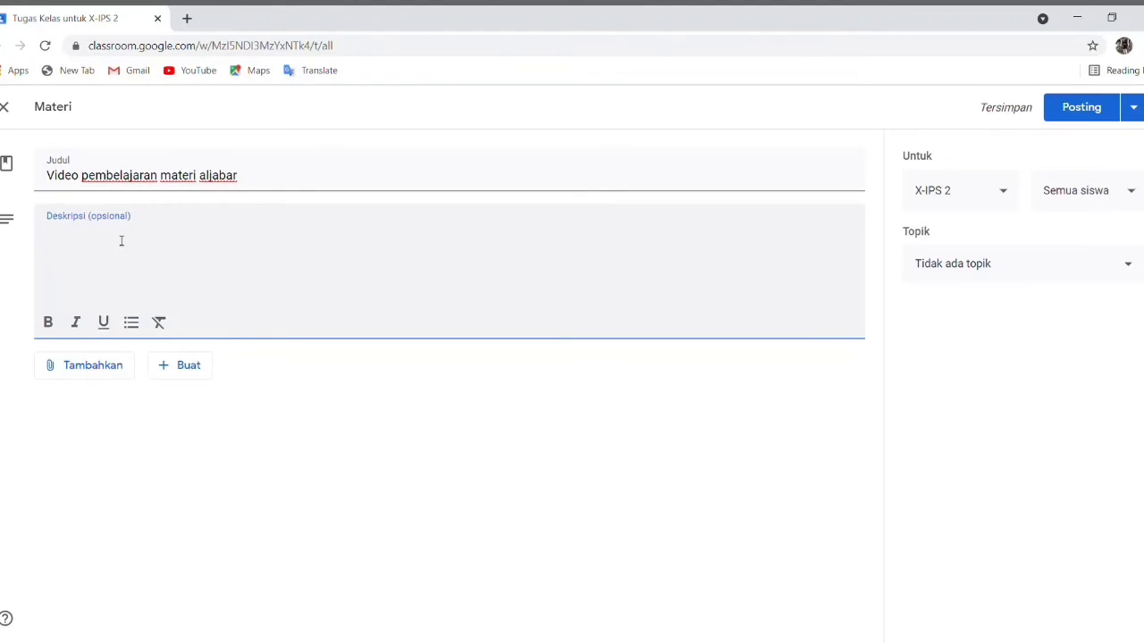
{"action": "type", "text": "Silahkan"}
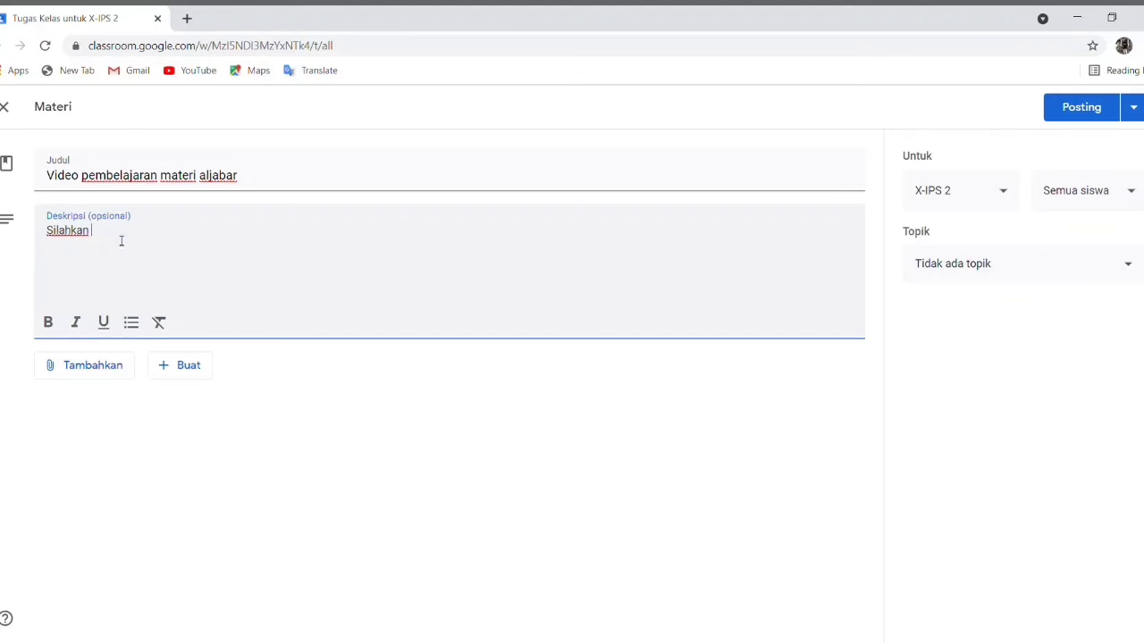
{"action": "type", "text": " kalian menonton video tersebut "}
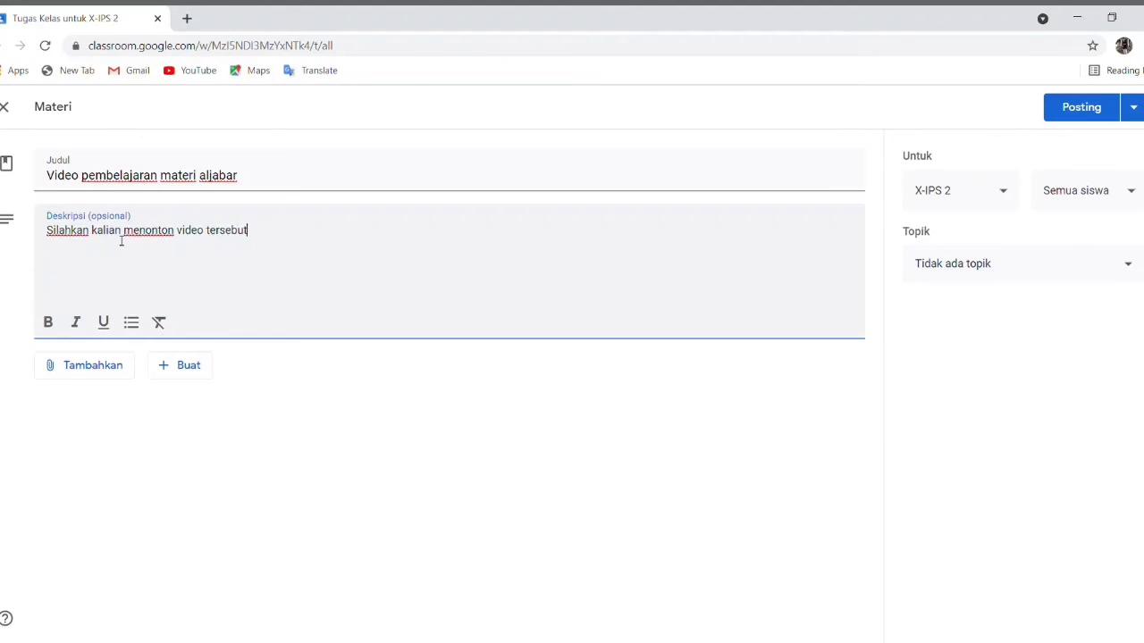
{"action": "type", "text": "lalu pahami"}
{"action": "type", "text": "."}
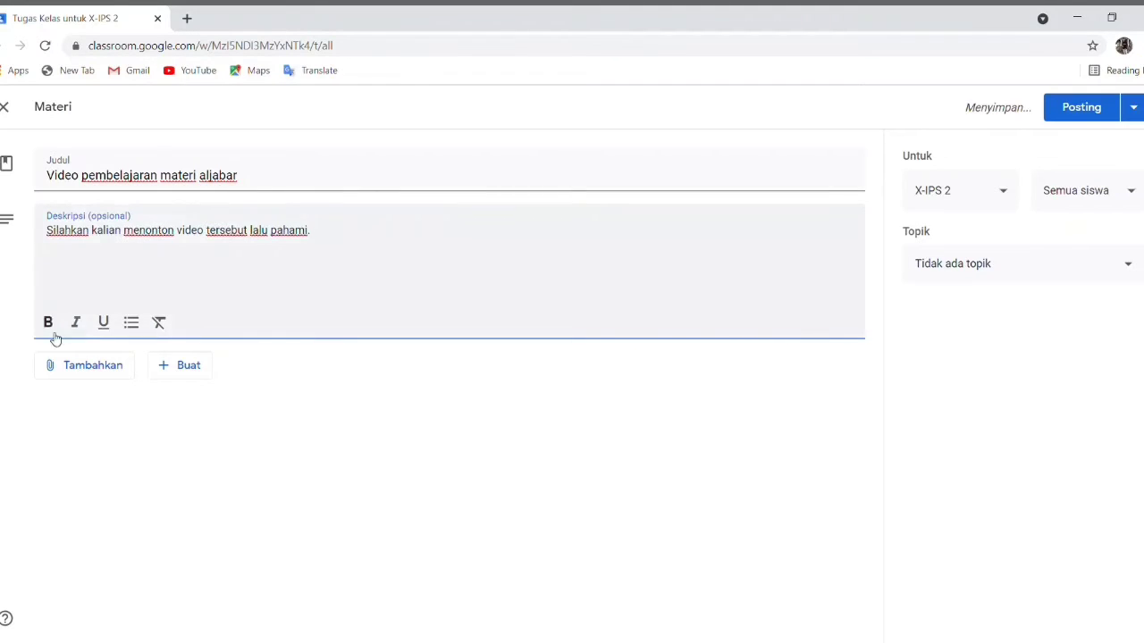
Search YouTube for "aljabar" and attach the video "ALJABAR PART 1 (PENJUMLAHAN DAN PENGURANGAN)" to the material
{"action": "left_click", "coordinate": [107, 370]}
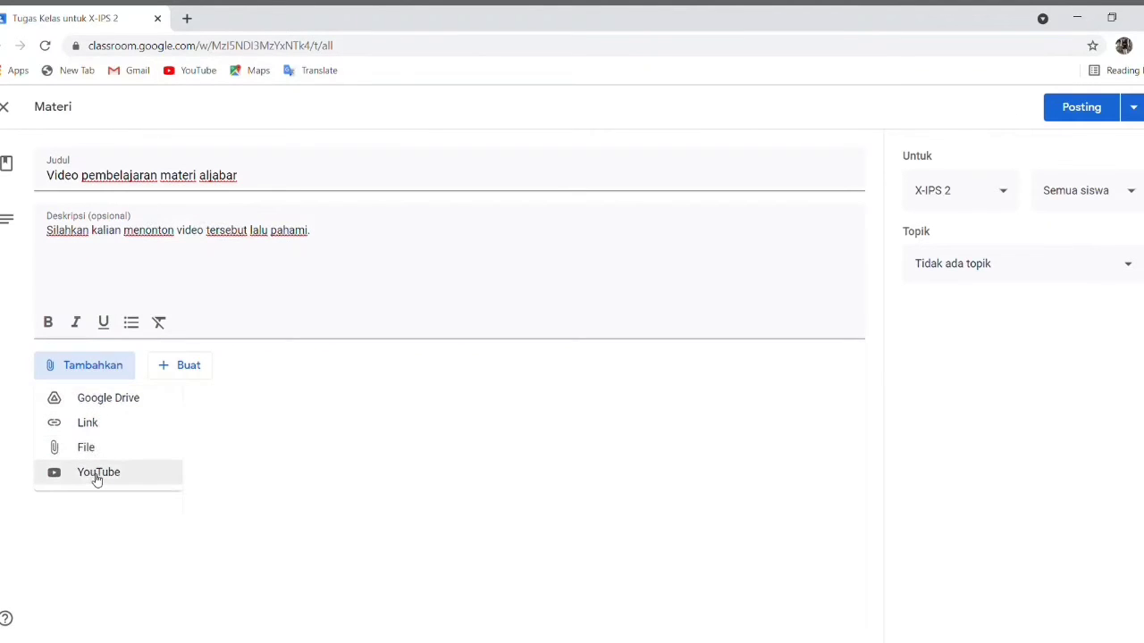
{"action": "left_click", "coordinate": [96, 478]}
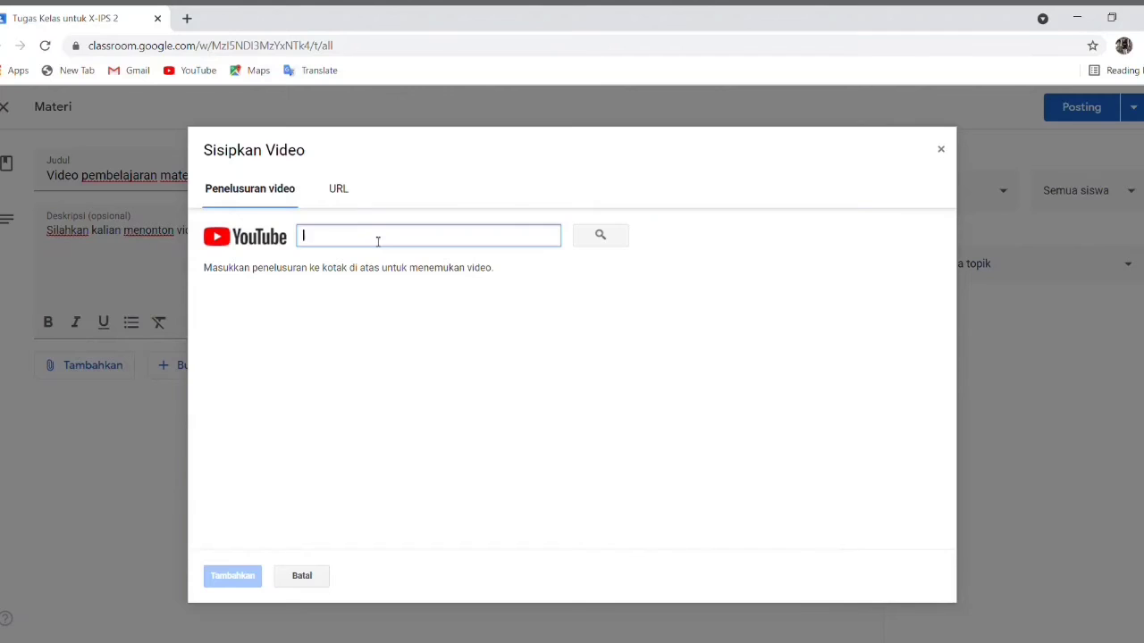
{"action": "type", "text": "aljabar"}
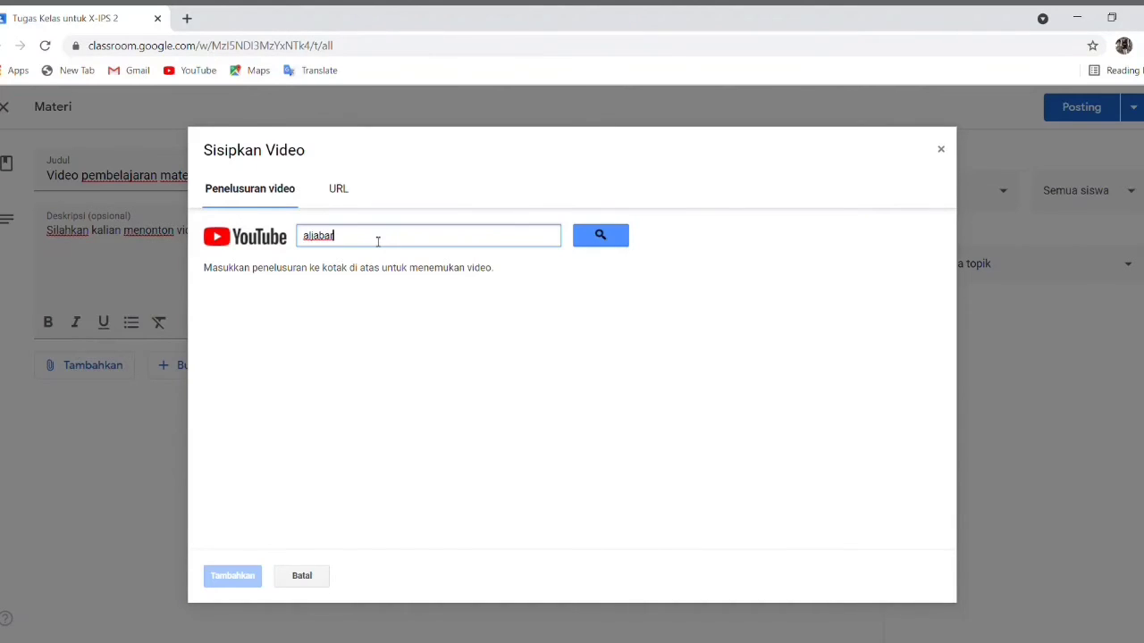
{"action": "left_click", "coordinate": [612, 240]}
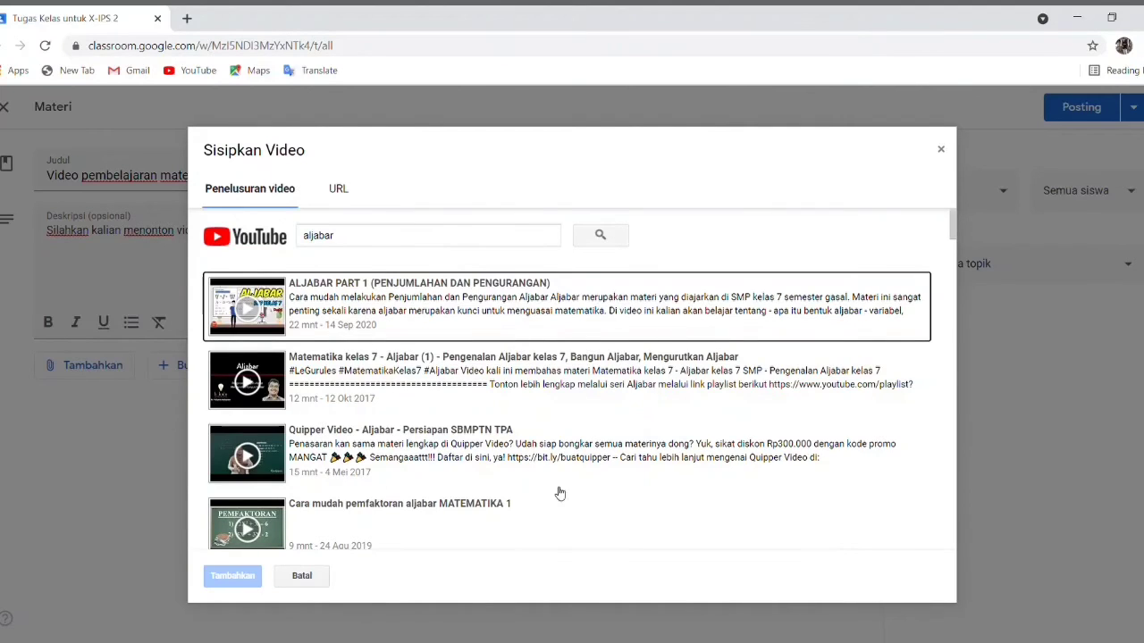
{"action": "left_click", "coordinate": [441, 298]}
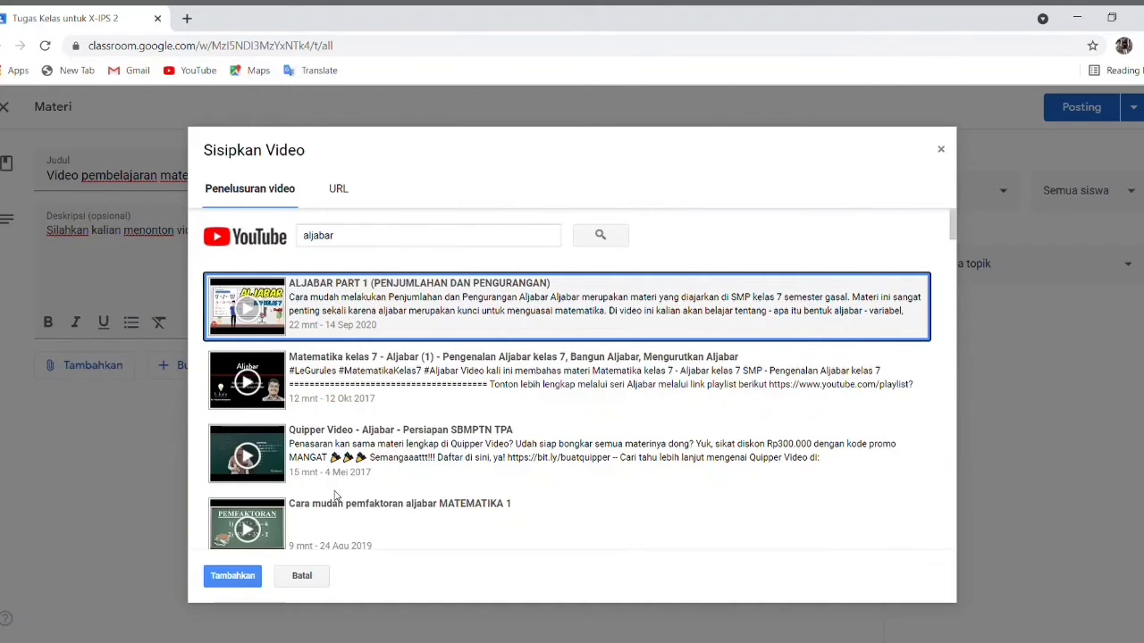
{"action": "left_click", "coordinate": [247, 579]}
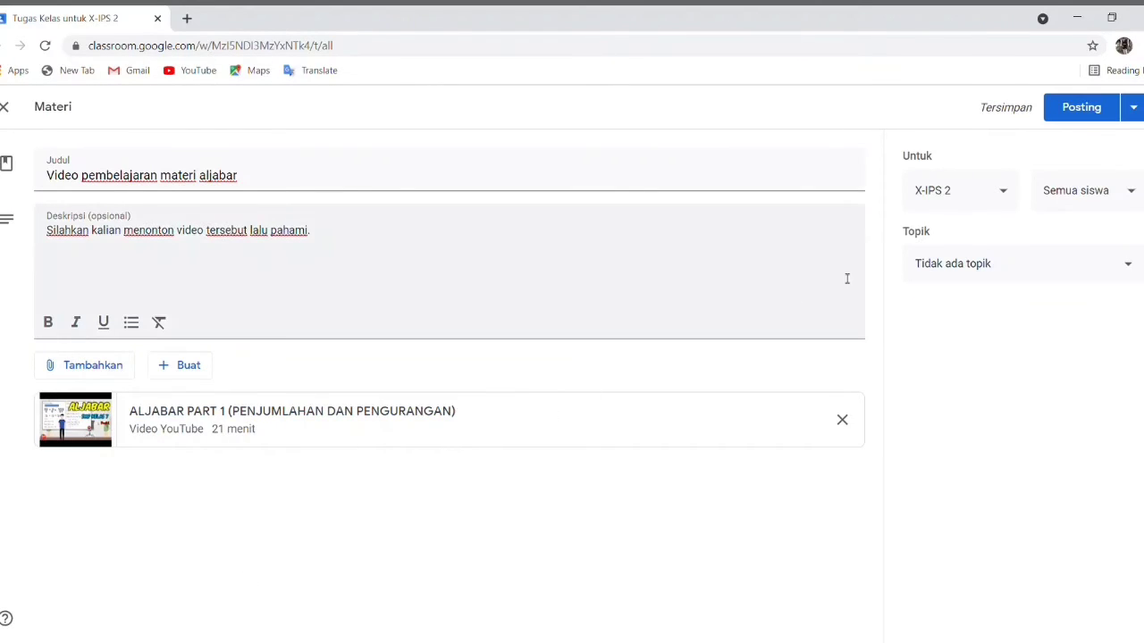
Post the video material to all students of X-IPS 2 immediately
{"action": "left_click", "coordinate": [1133, 107]}
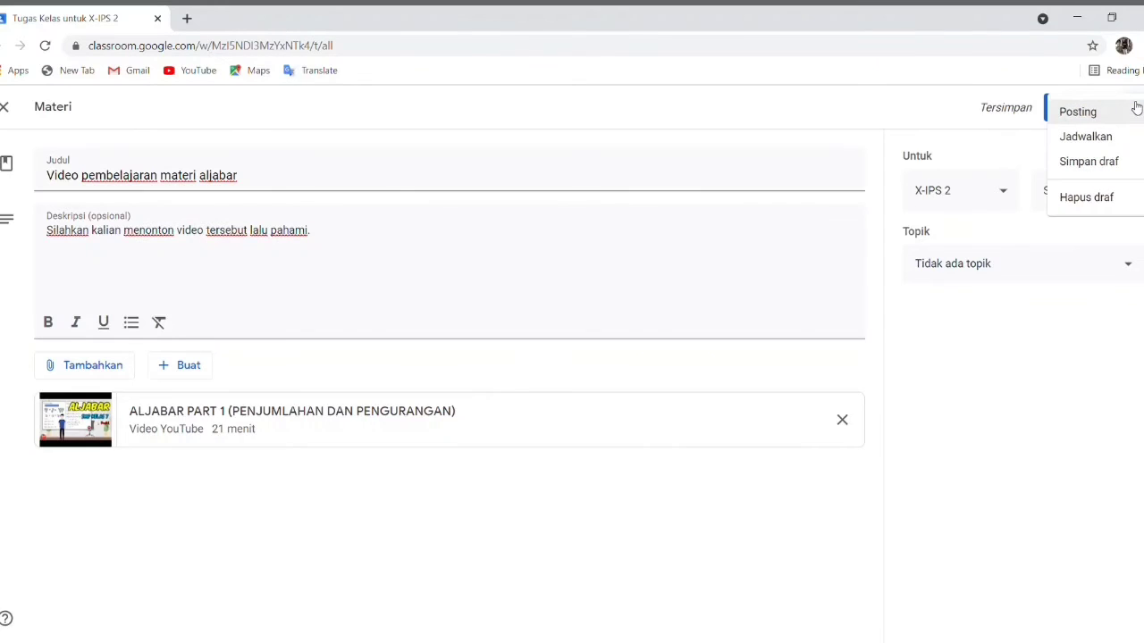
{"action": "left_click", "coordinate": [1018, 140]}
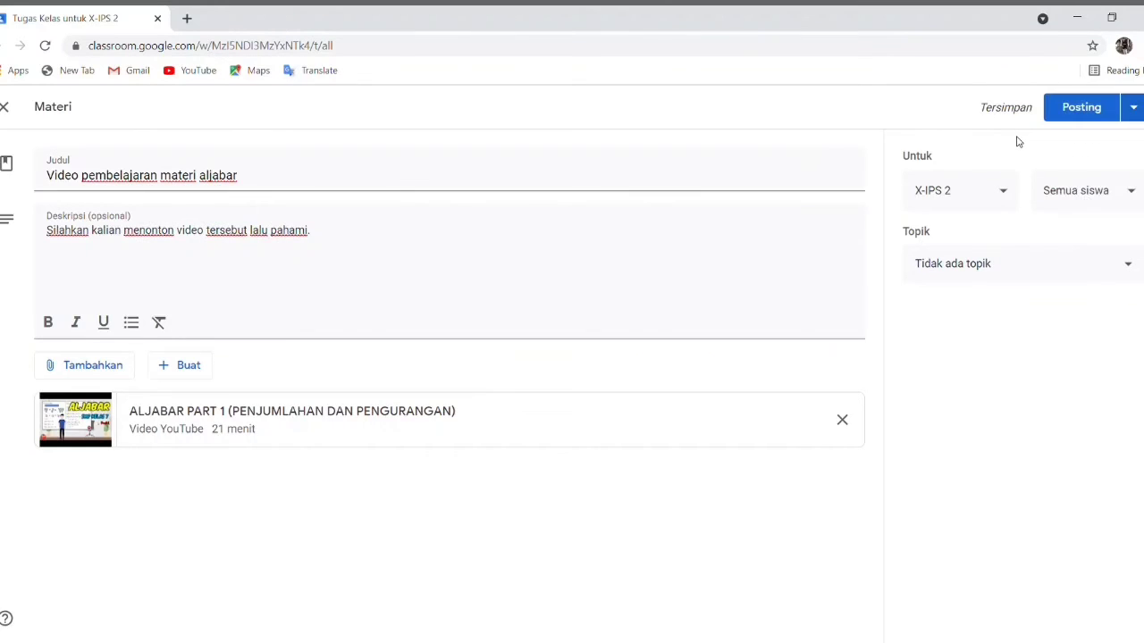
{"action": "left_click", "coordinate": [1074, 109]}
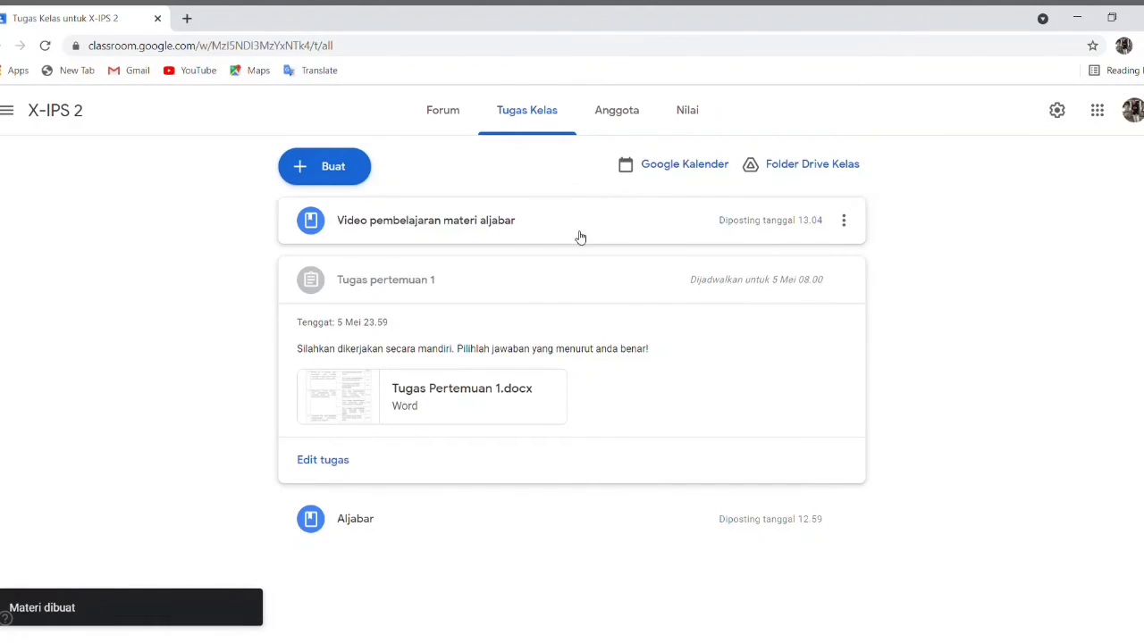
Expand the "Video pembelajaran materi aljabar" post, play its attached video as a check, and close the preview
{"action": "left_click", "coordinate": [462, 232]}
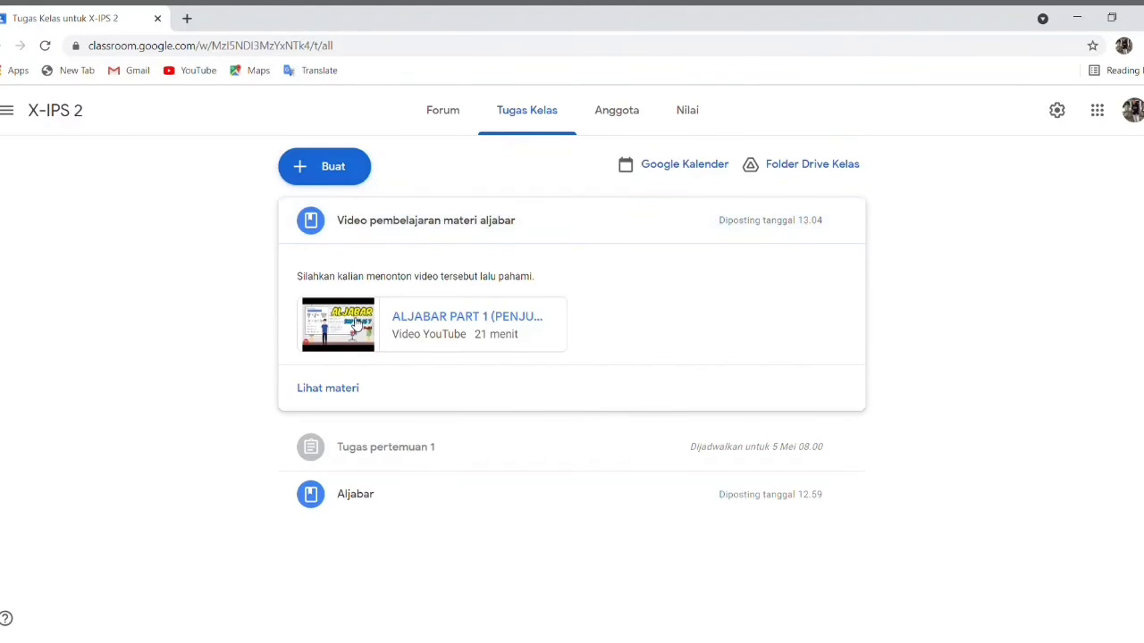
{"action": "left_click", "coordinate": [379, 323]}
{"action": "left_click", "coordinate": [583, 366]}
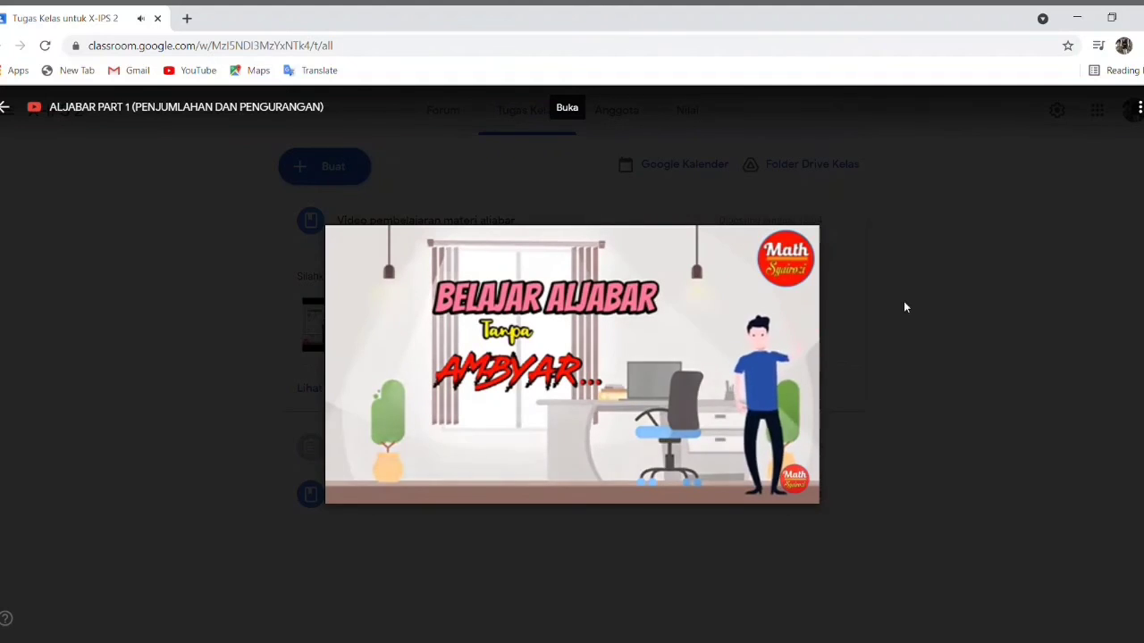
{"action": "left_click", "coordinate": [904, 306]}
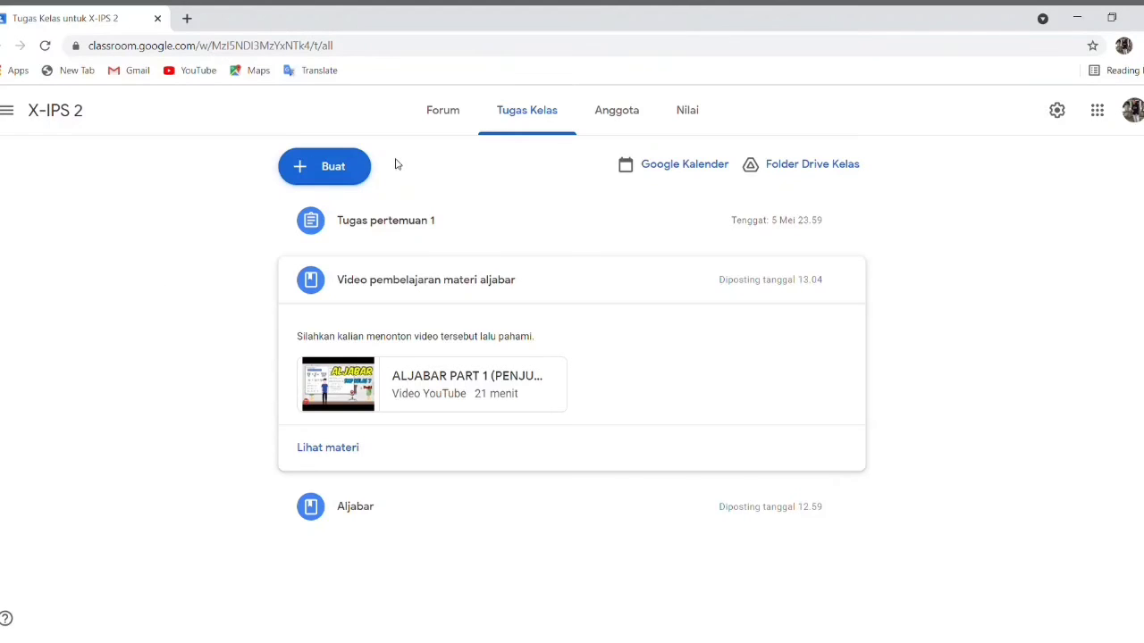
View the class member list, and in the gradebook give the student a grade of 90 for "Tugas pertemuan 1"
{"action": "left_click", "coordinate": [623, 102]}
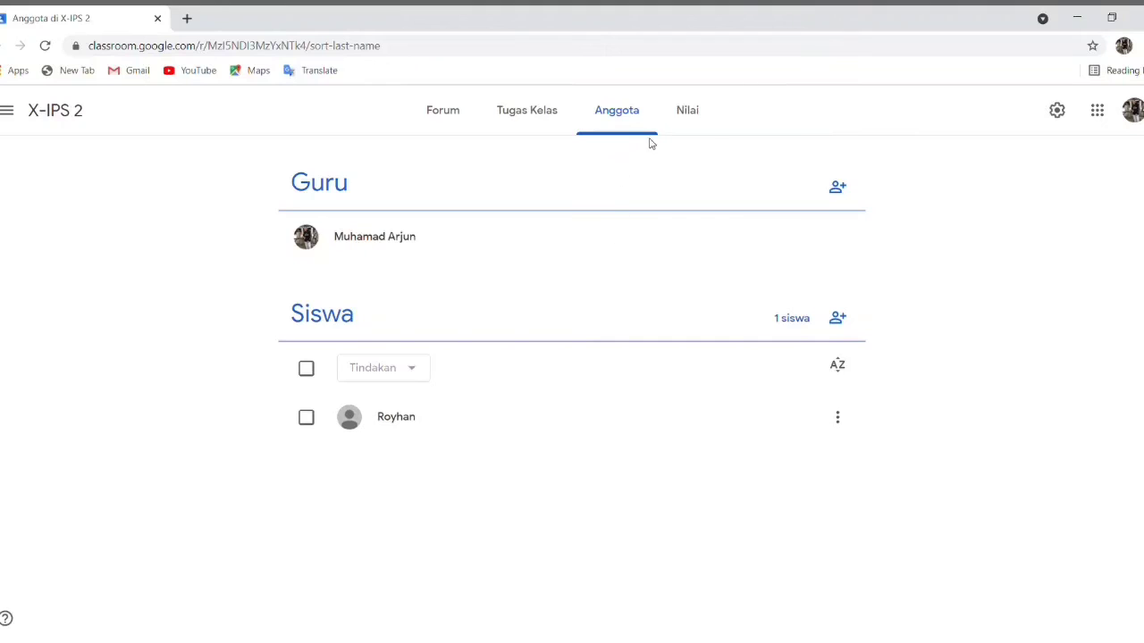
{"action": "left_click", "coordinate": [695, 111]}
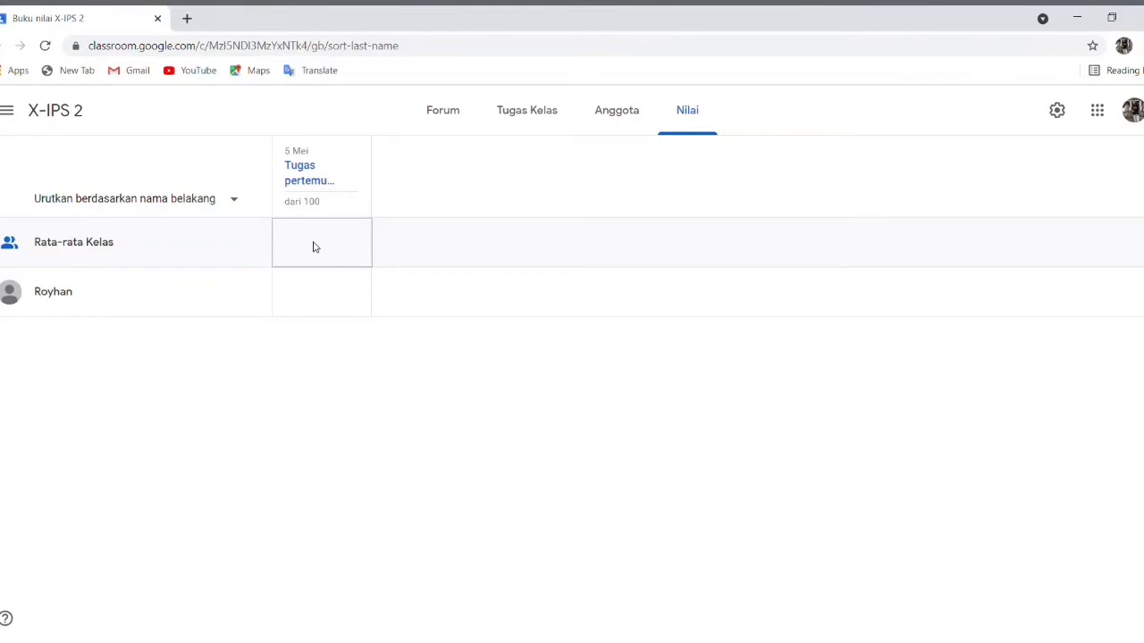
{"action": "left_click", "coordinate": [299, 295]}
{"action": "left_click", "coordinate": [300, 294]}
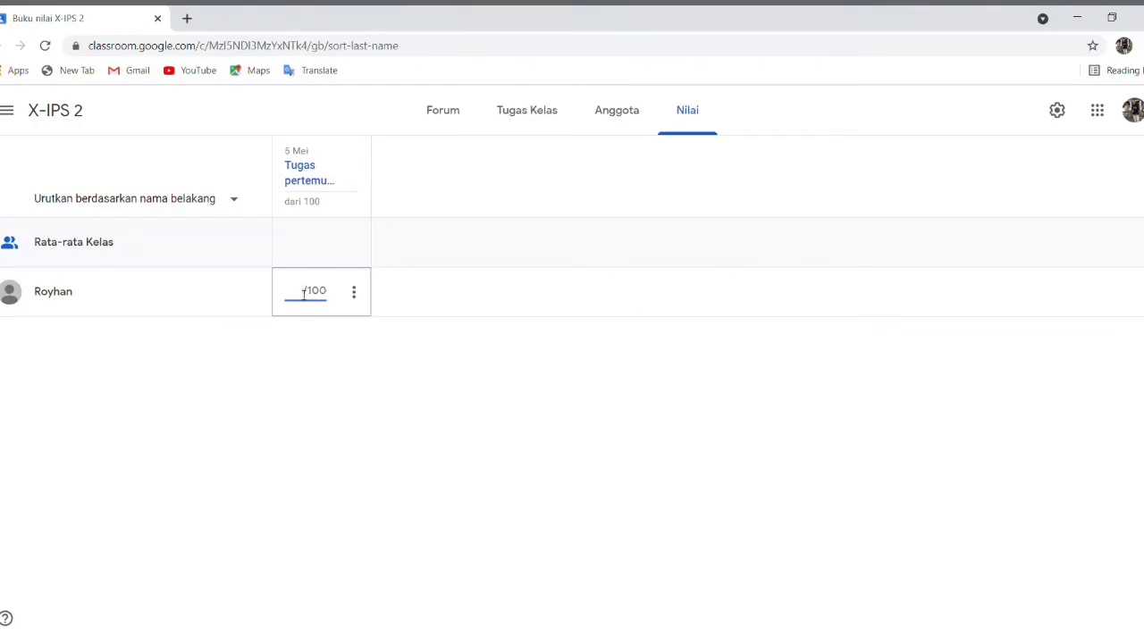
{"action": "type", "text": "90"}
{"action": "left_click", "coordinate": [496, 356]}
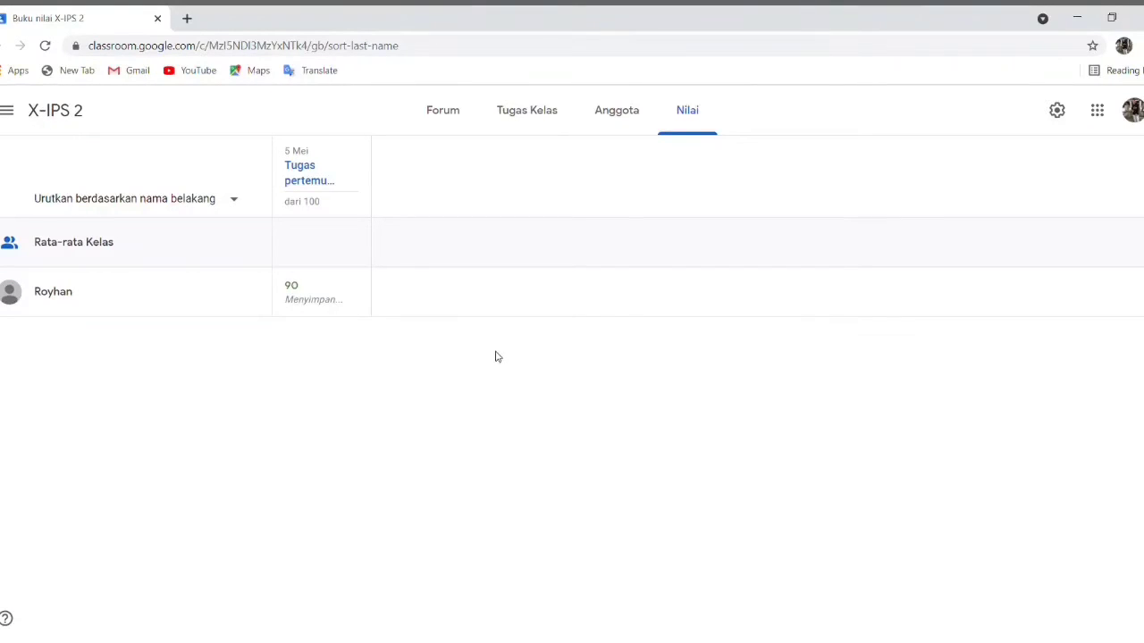